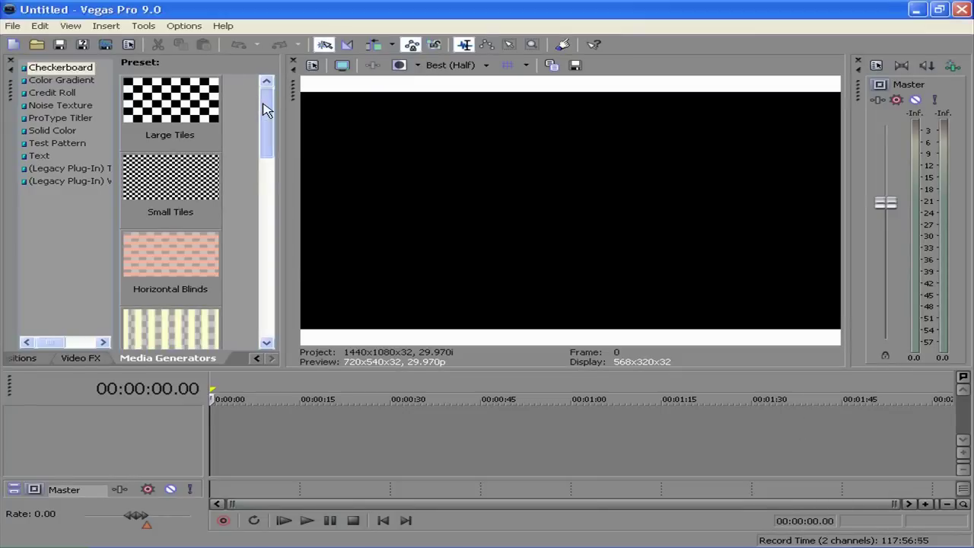
# Step: Scroll the Checkerboard generator presets down and select the Split Screen preset
pyautogui.moveTo(267, 104)
pyautogui.mouseDown()
pyautogui.moveTo(267, 135)
pyautogui.moveTo(266, 99)
pyautogui.mouseUp()
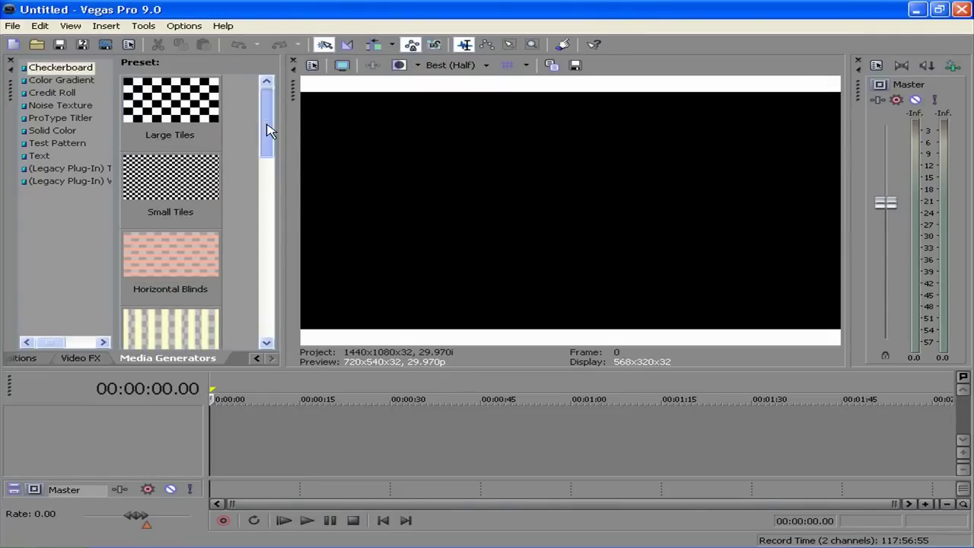
pyautogui.moveTo(268, 131); pyautogui.dragTo(267, 278)
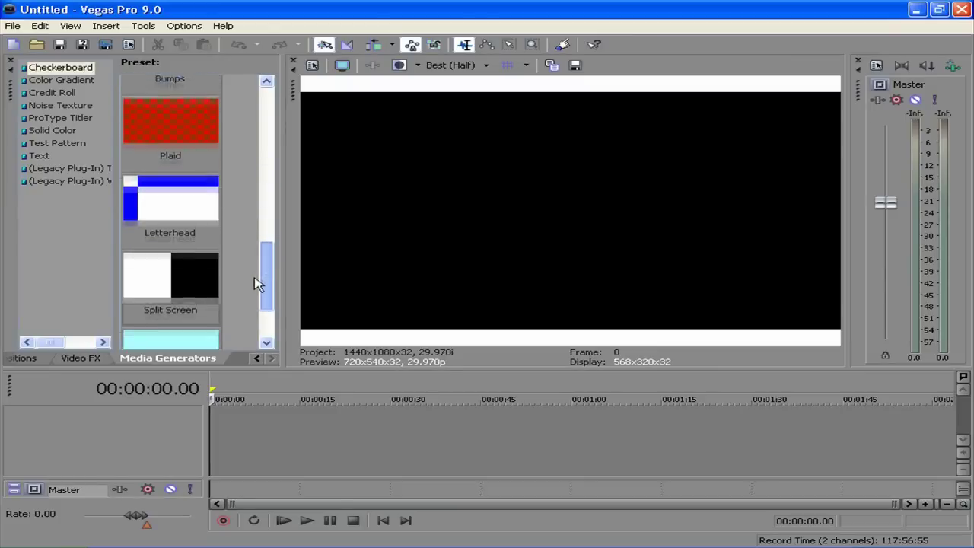
pyautogui.click(166, 272)
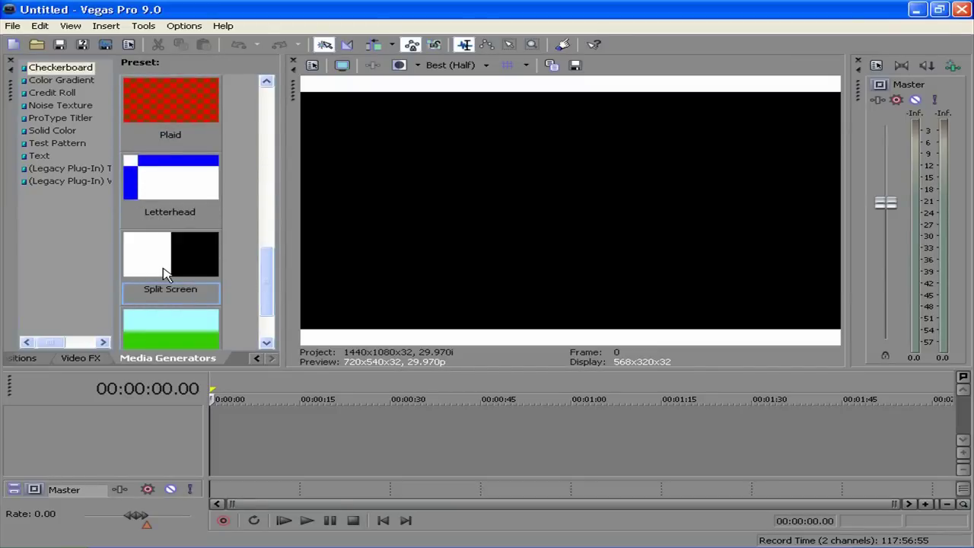
# Step: Place the Split Screen background on the timeline, coloured red (240, 0, 19) and blue (8, 0, 188)
pyautogui.moveTo(194, 404); pyautogui.dragTo(217, 442)
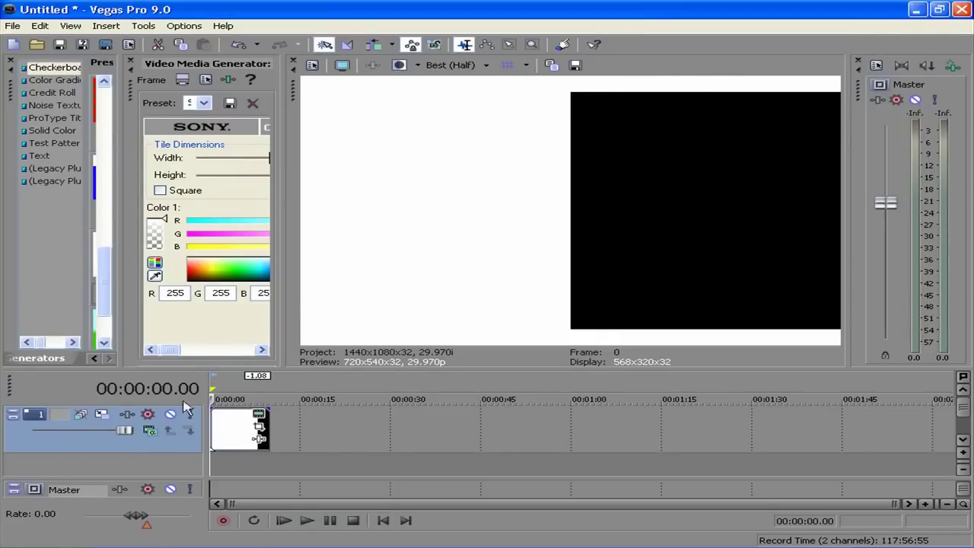
pyautogui.moveTo(283, 275); pyautogui.dragTo(412, 287)
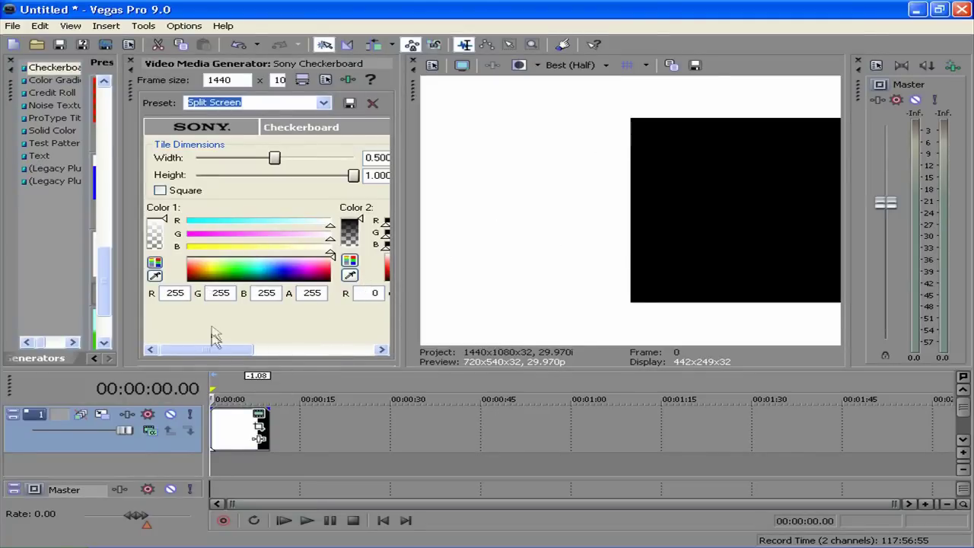
pyautogui.click(258, 274)
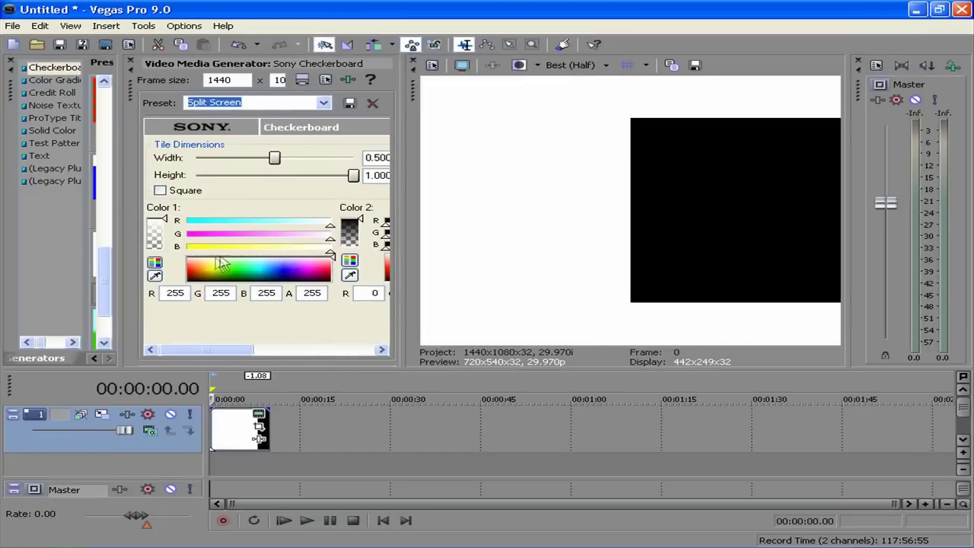
pyautogui.moveTo(278, 271); pyautogui.dragTo(326, 271)
pyautogui.click(278, 351)
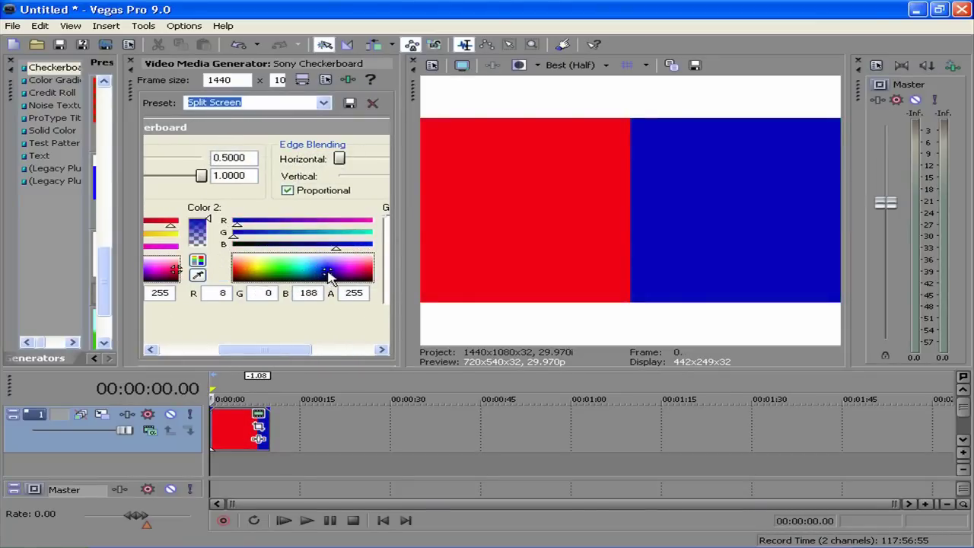
pyautogui.moveTo(250, 351); pyautogui.dragTo(160, 326)
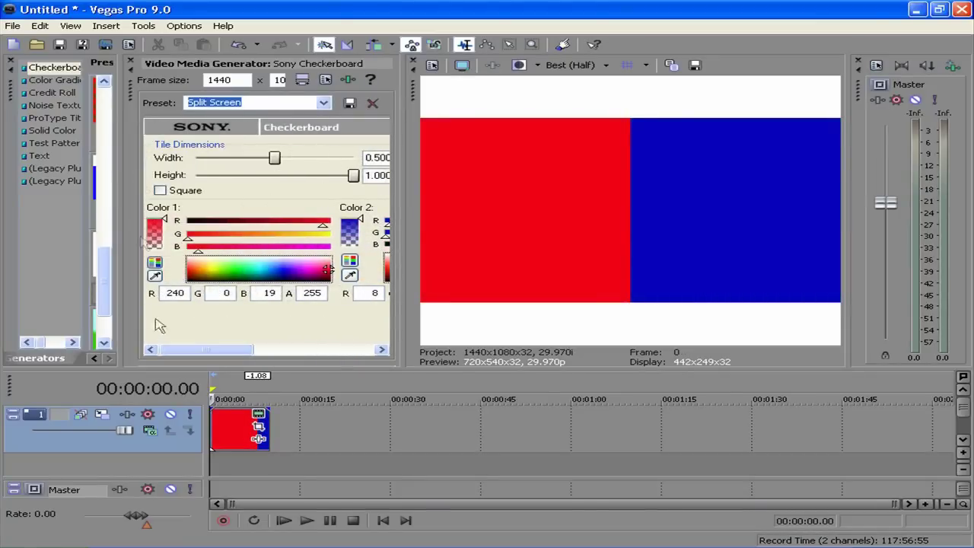
pyautogui.click(131, 67)
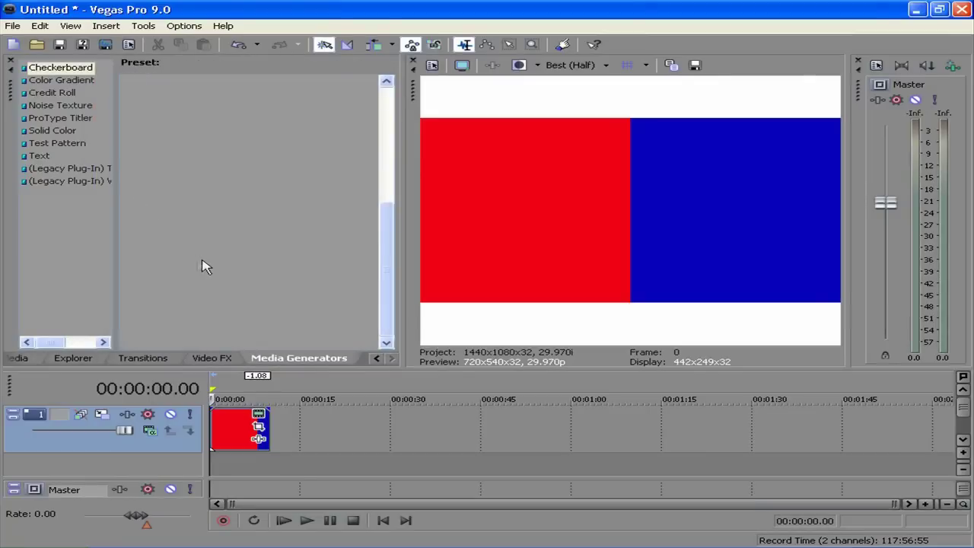
# Step: Look through the window tabs and switch to Project Media
pyautogui.click(195, 362)
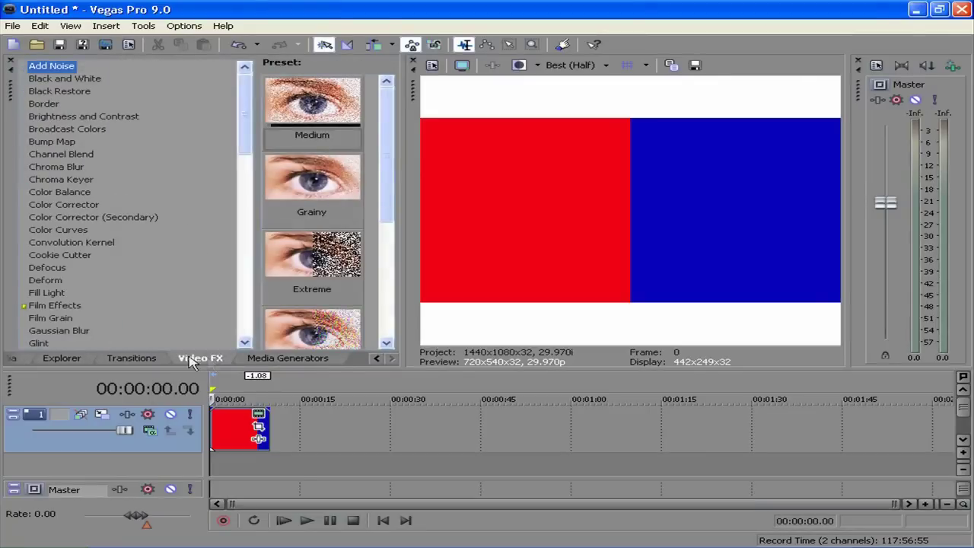
pyautogui.click(103, 363)
pyautogui.click(46, 363)
pyautogui.click(27, 364)
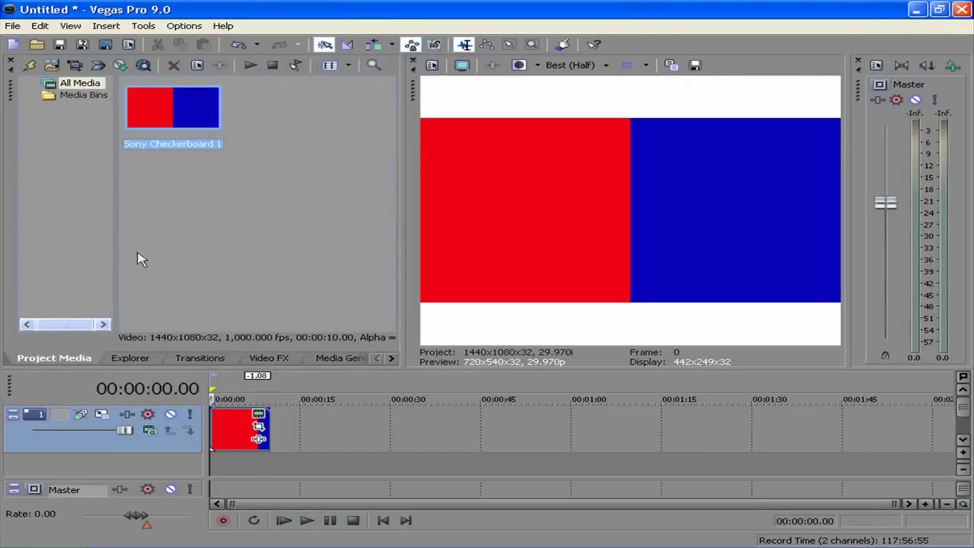
# Step: Import 'Boop Is so funny.M2TS' and 'halo sniping.M2TS' via File > Import > Media
pyautogui.click(12, 26)
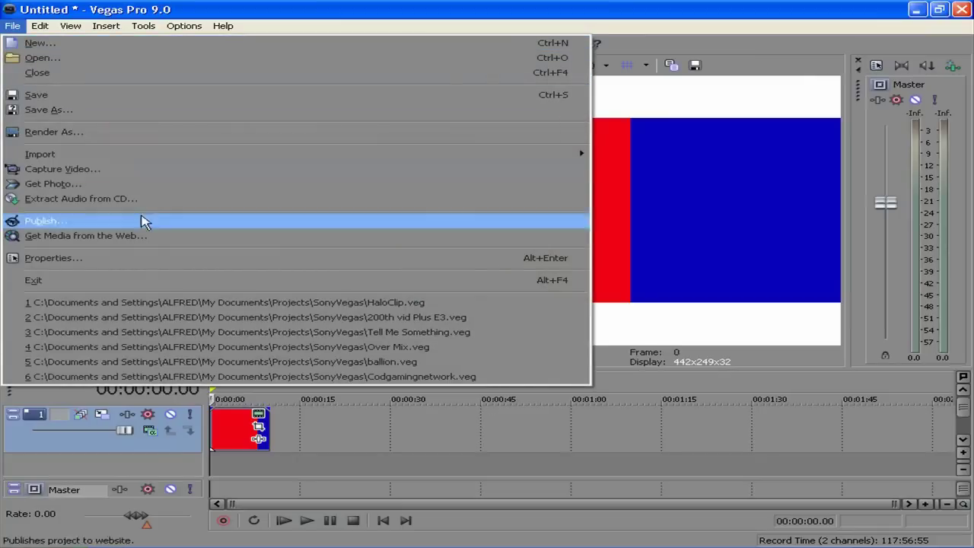
pyautogui.moveTo(523, 158)
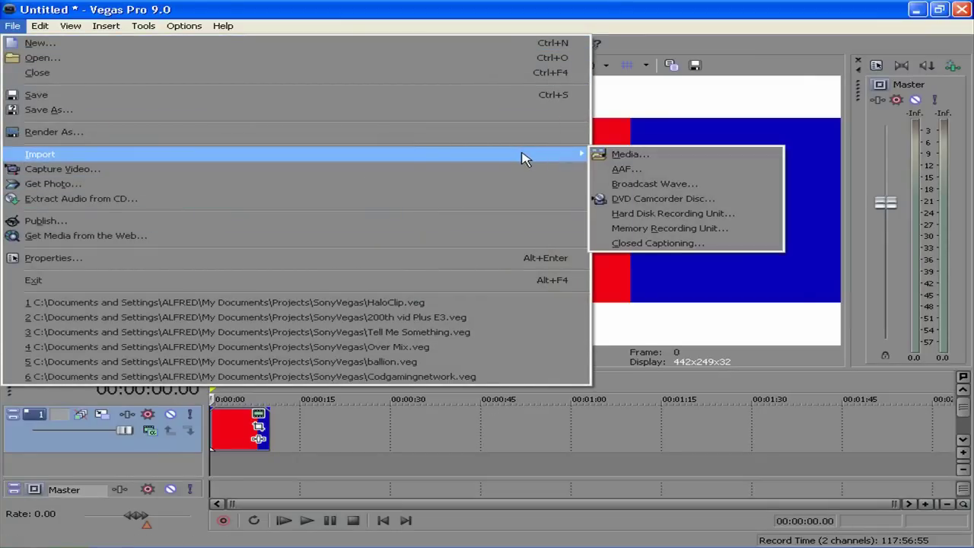
pyautogui.click(12, 26)
pyautogui.click(12, 26)
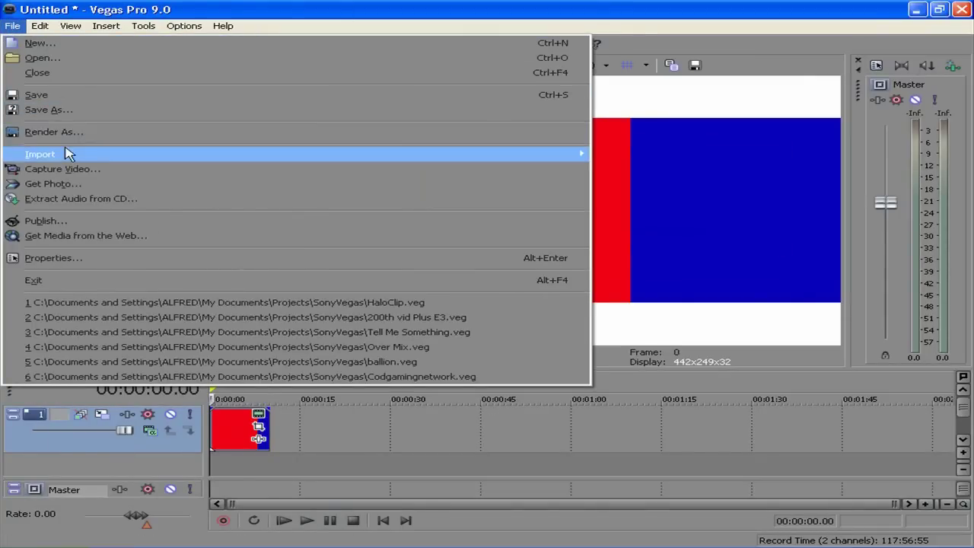
pyautogui.moveTo(561, 162)
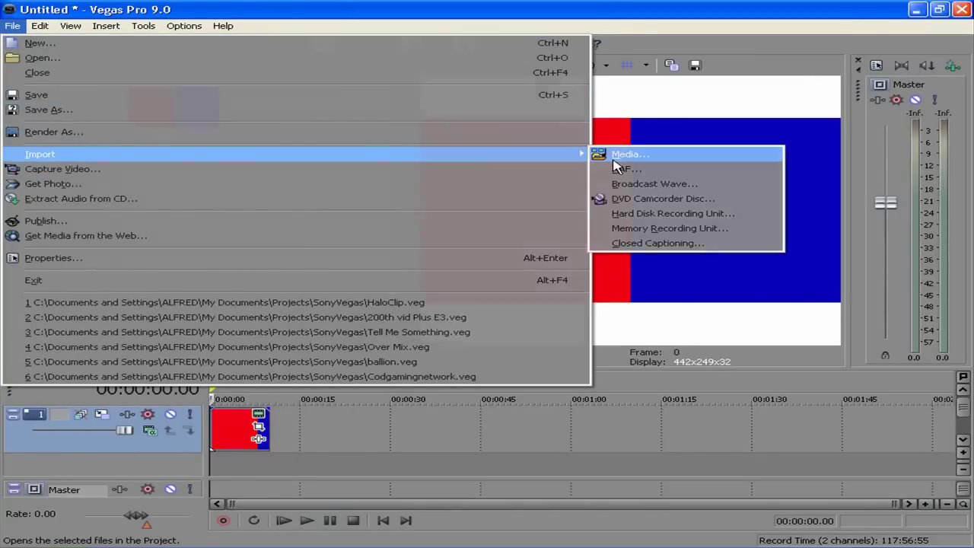
pyautogui.click(615, 156)
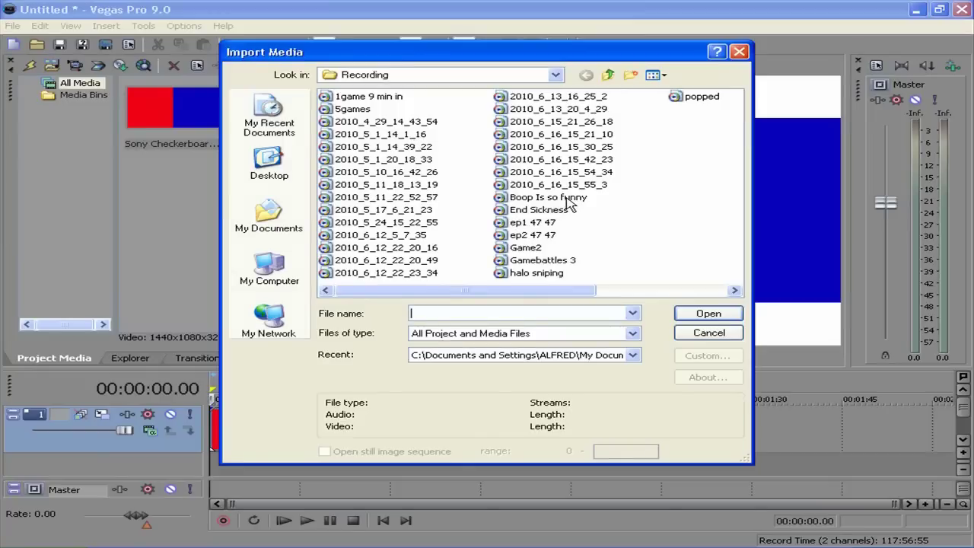
pyautogui.click(525, 201)
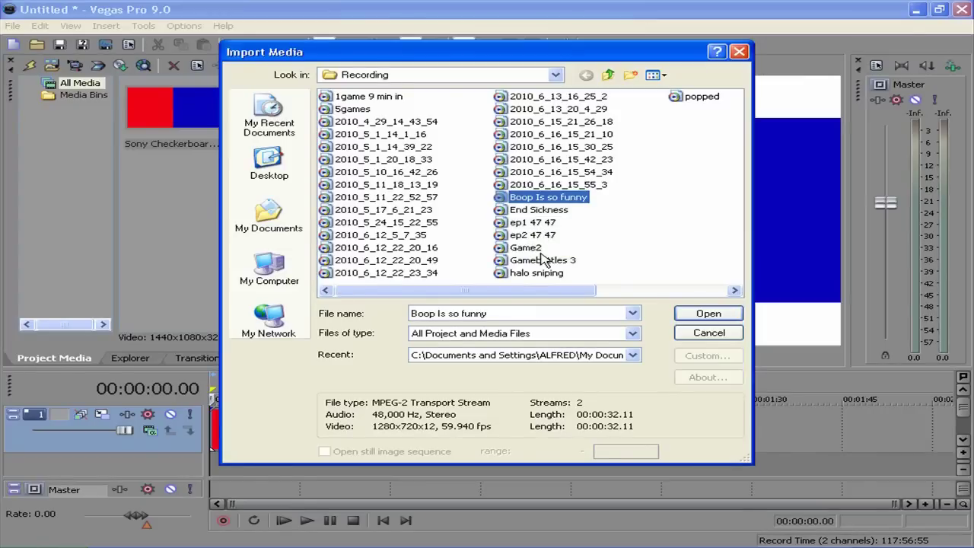
pyautogui.keyDown('ctrl'); pyautogui.click(543, 275); pyautogui.keyUp('ctrl')
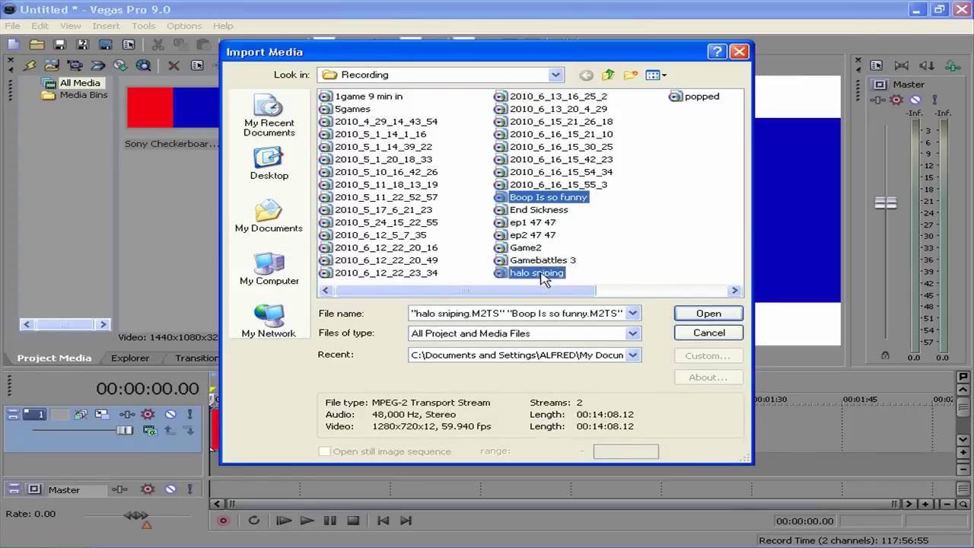
pyautogui.click(707, 313)
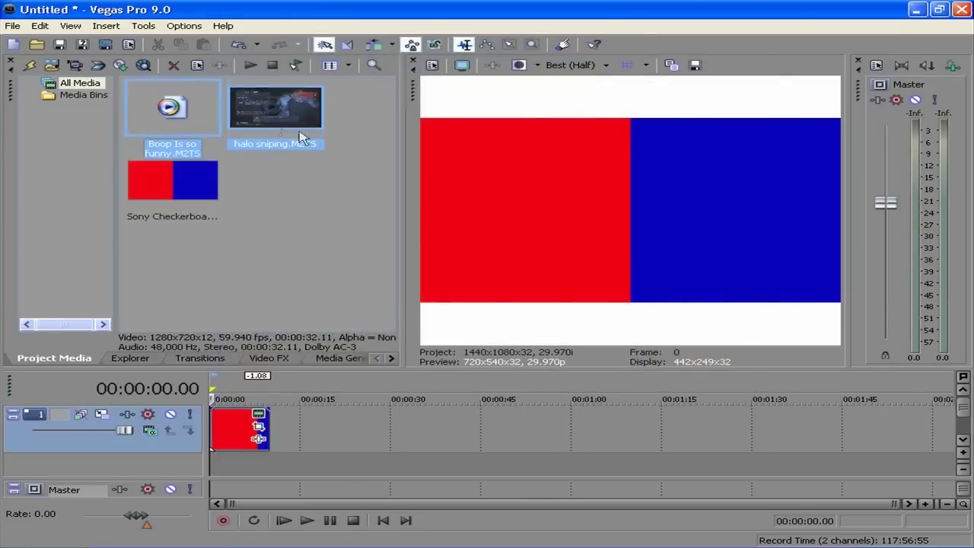
# Step: Insert a new video track and place the Boop Is so funny clip on it
pyautogui.click(168, 111)
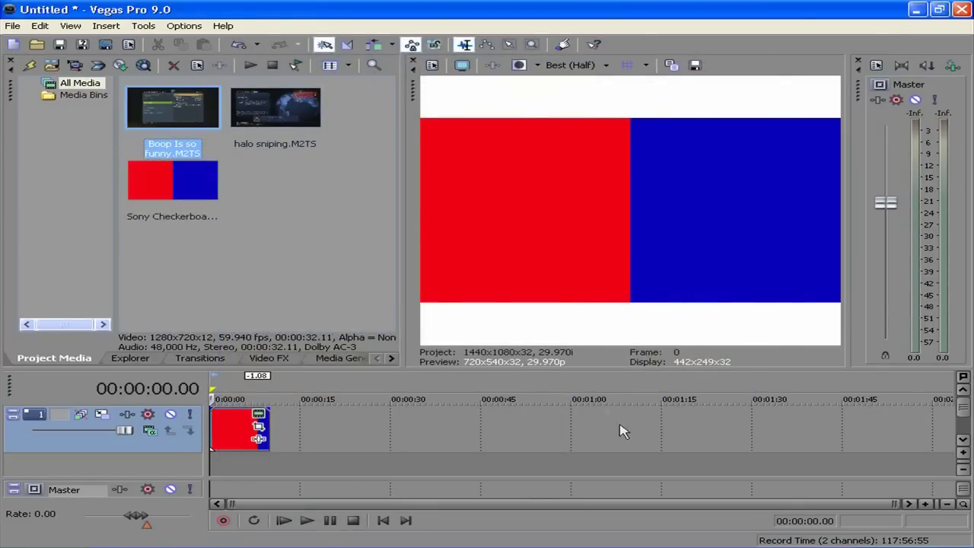
pyautogui.rightClick(598, 438)
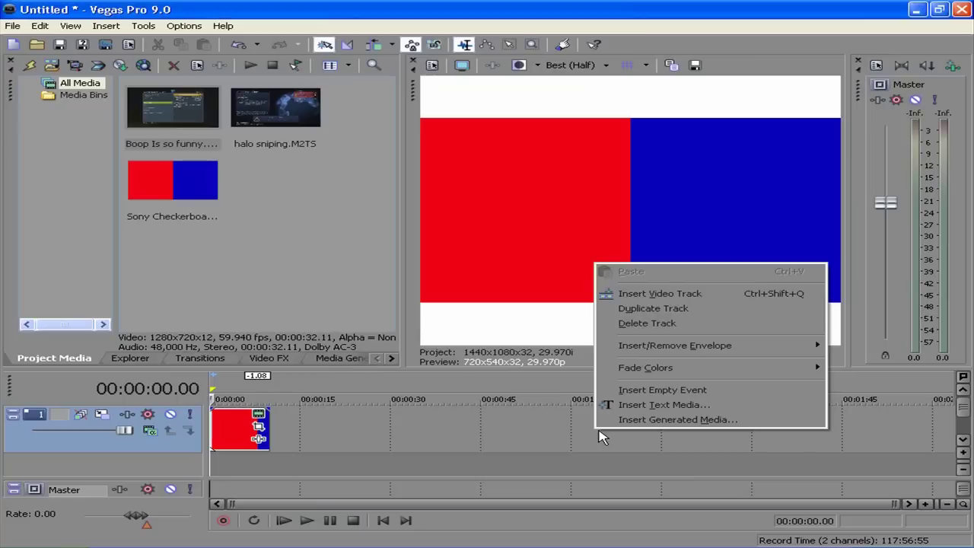
pyautogui.click(666, 297)
pyautogui.moveTo(131, 126); pyautogui.dragTo(314, 435)
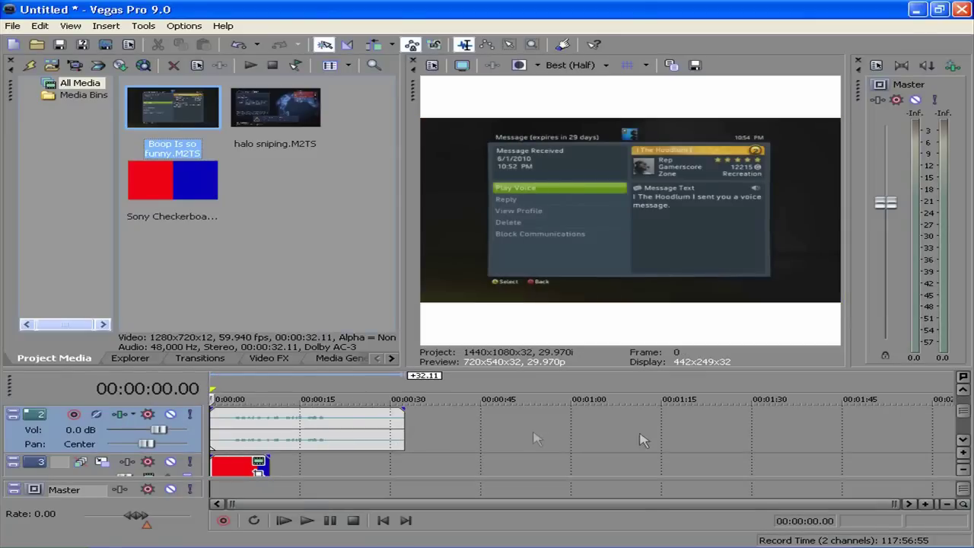
pyautogui.click(963, 391)
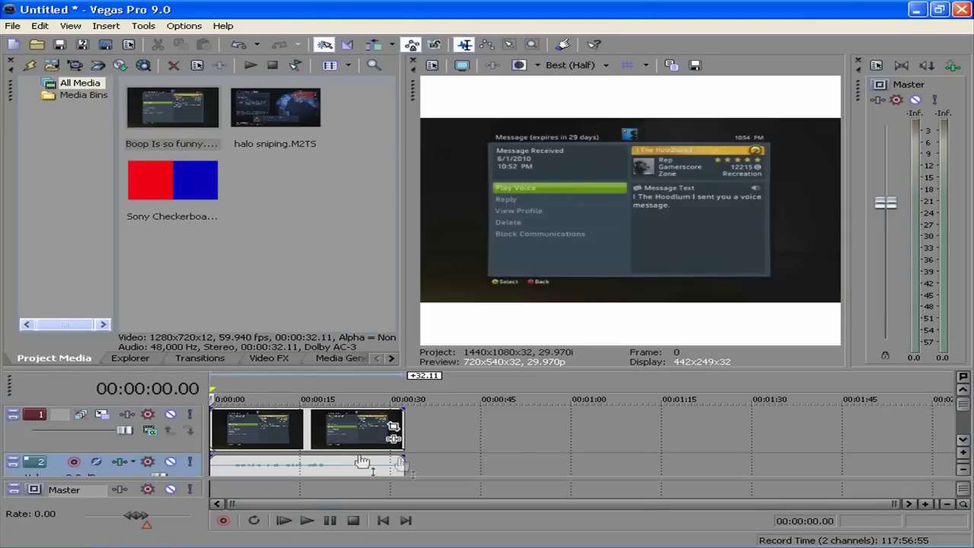
pyautogui.click(394, 430)
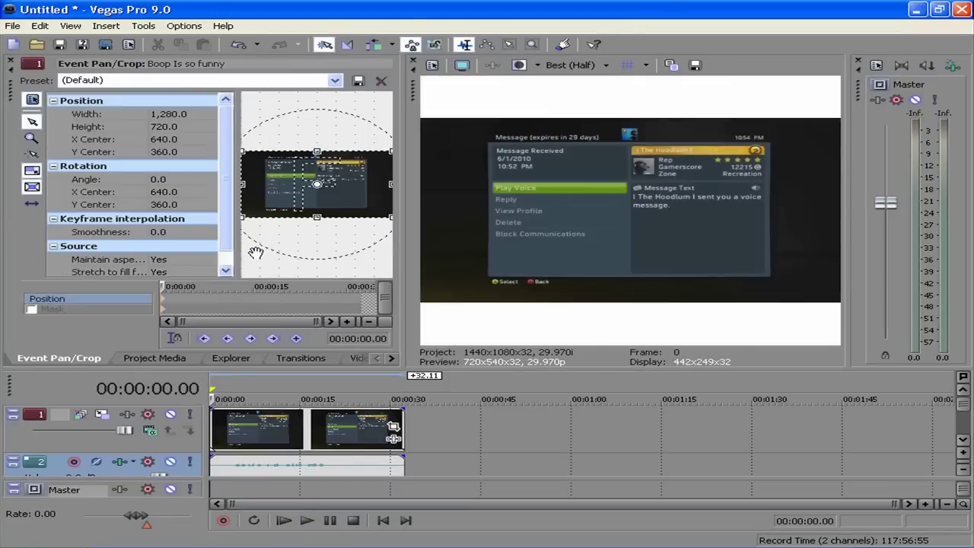
# Step: Scale the Boop Is so funny clip down in Pan/Crop and shift it onto the red left half
pyautogui.moveTo(235, 226); pyautogui.dragTo(86, 227)
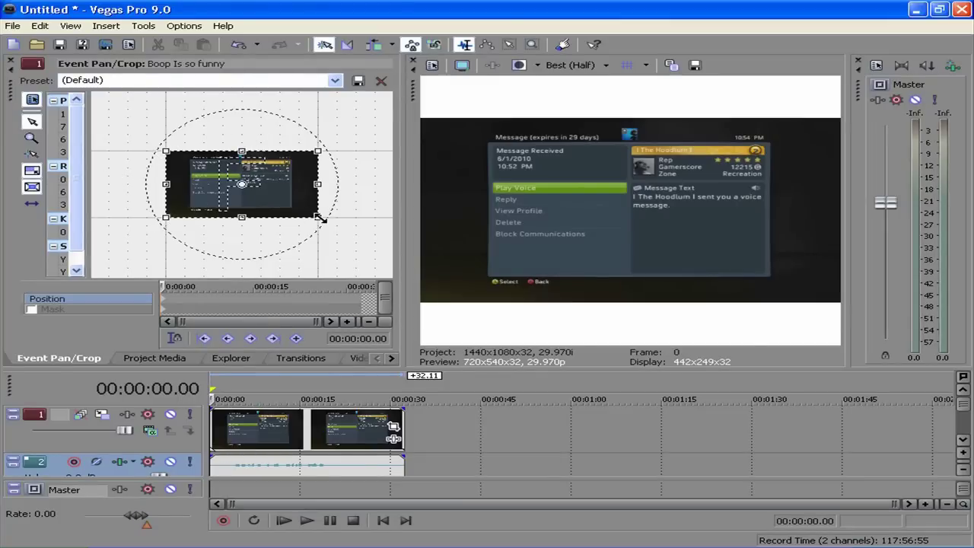
pyautogui.moveTo(317, 219); pyautogui.dragTo(419, 313)
pyautogui.moveTo(280, 205); pyautogui.dragTo(359, 206)
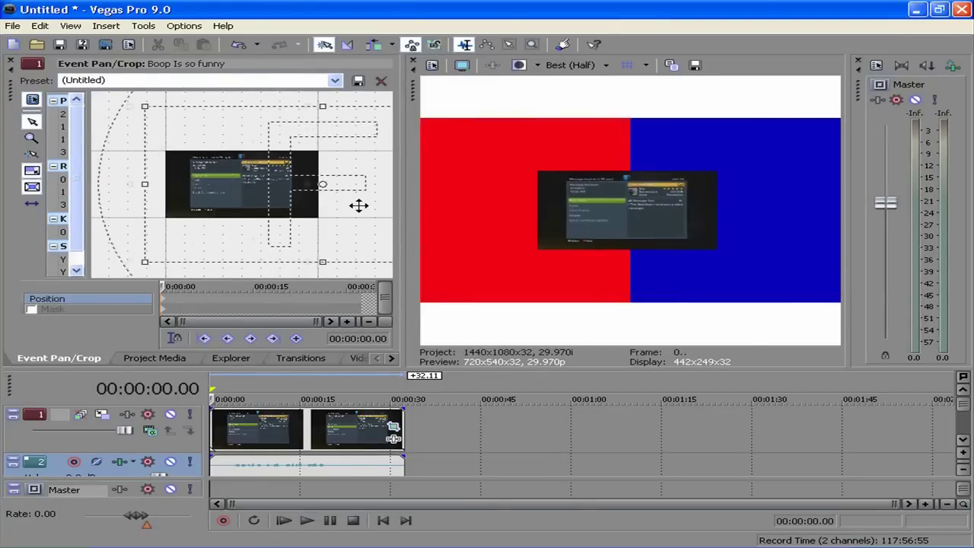
pyautogui.moveTo(297, 198); pyautogui.dragTo(302, 197)
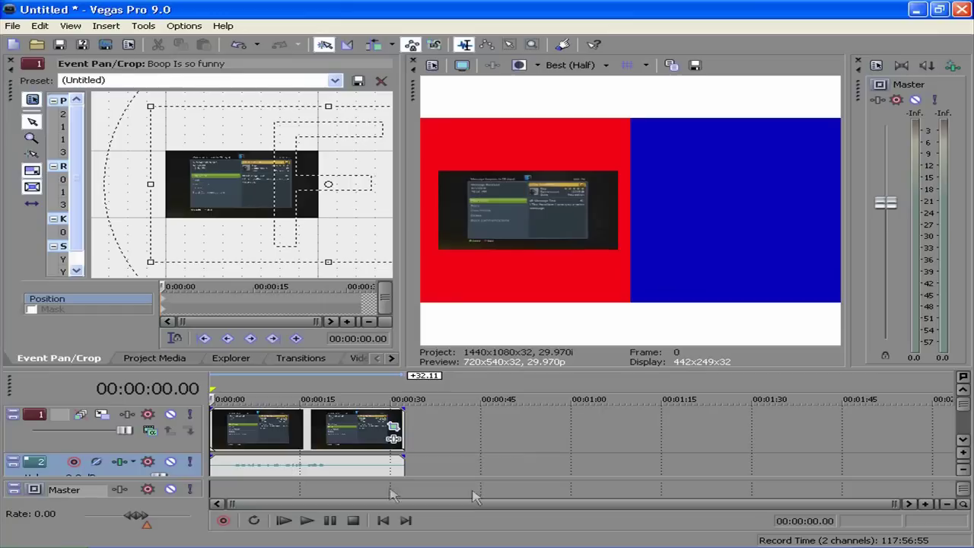
pyautogui.rightClick(475, 427)
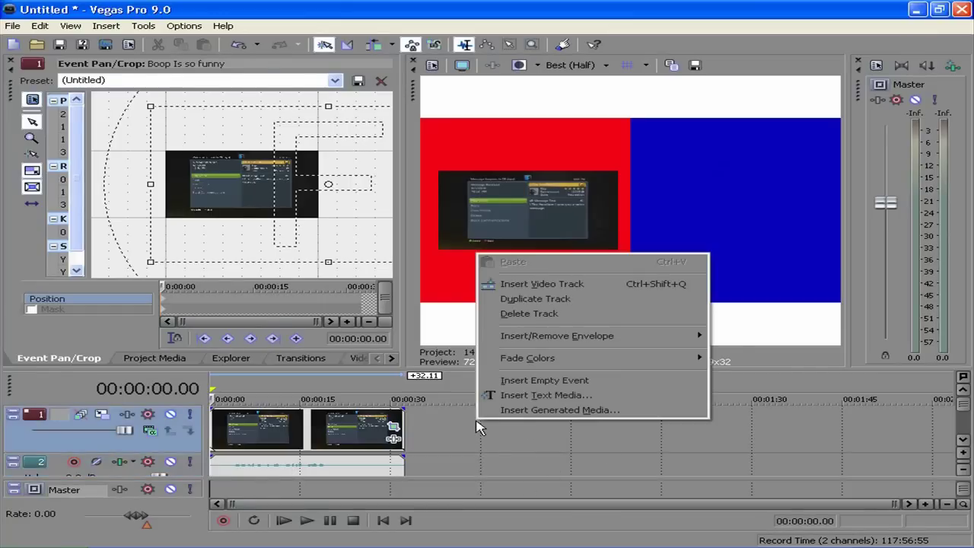
# Step: Insert a top video track and drop the halo sniping clip onto it
pyautogui.click(538, 288)
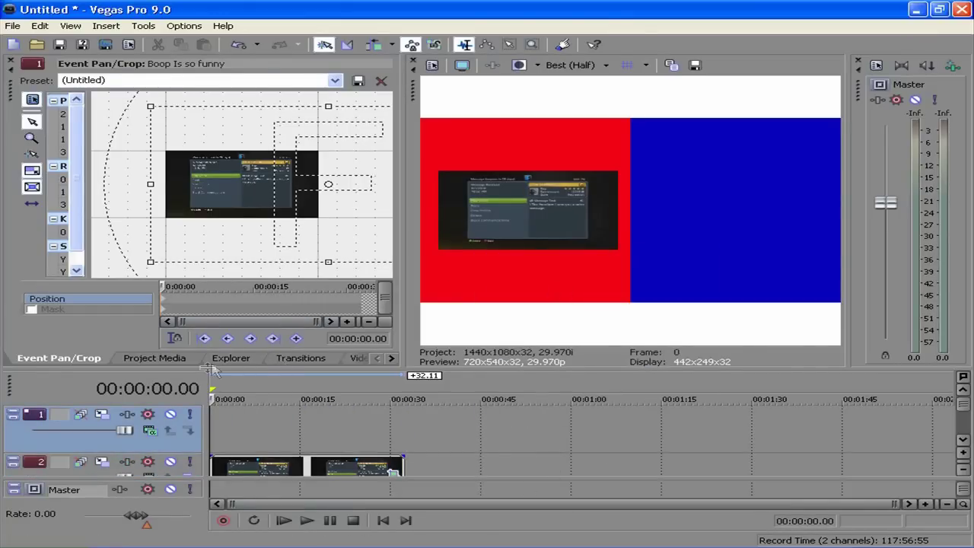
pyautogui.click(156, 358)
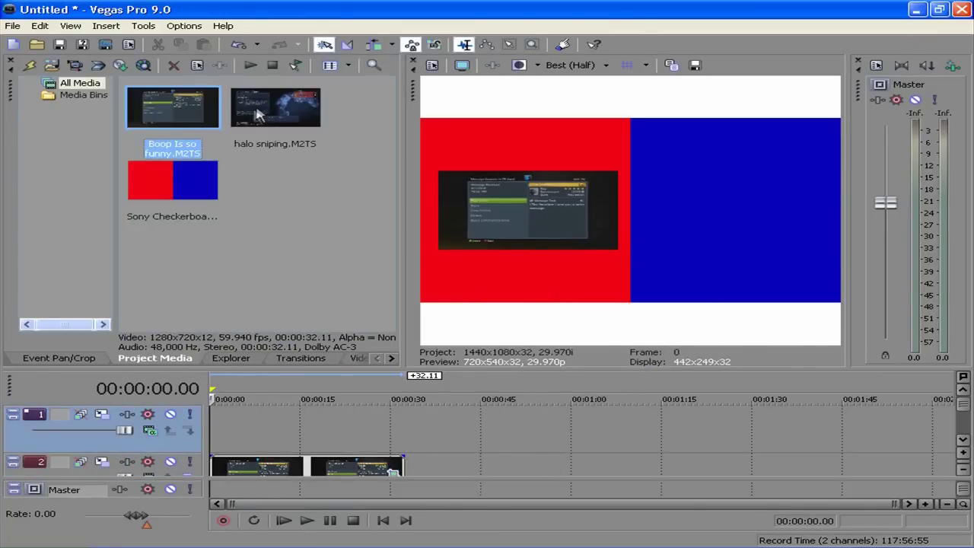
pyautogui.moveTo(258, 114); pyautogui.dragTo(458, 435)
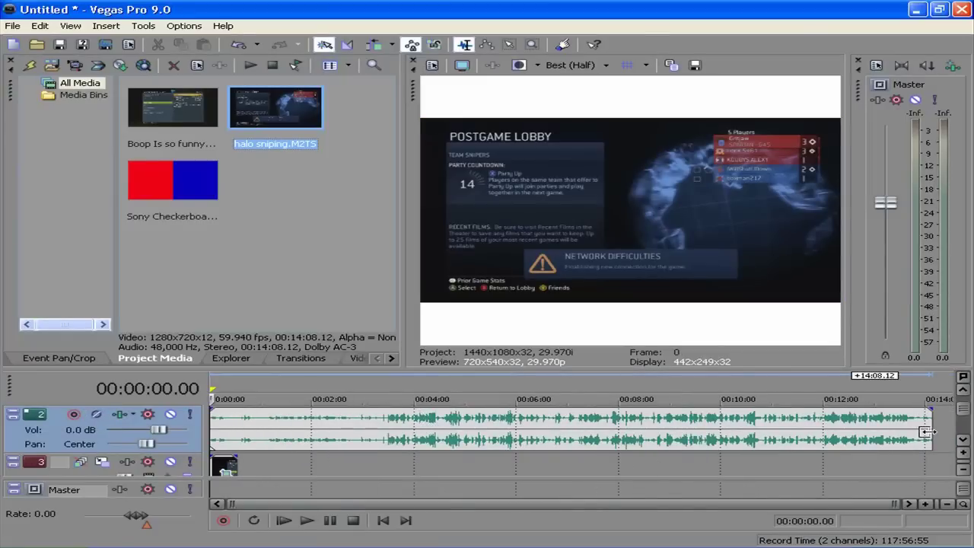
# Step: Trim the halo clip and its audio, move it to the start, and extend the background to about 20 seconds
pyautogui.moveTo(927, 432); pyautogui.dragTo(620, 433)
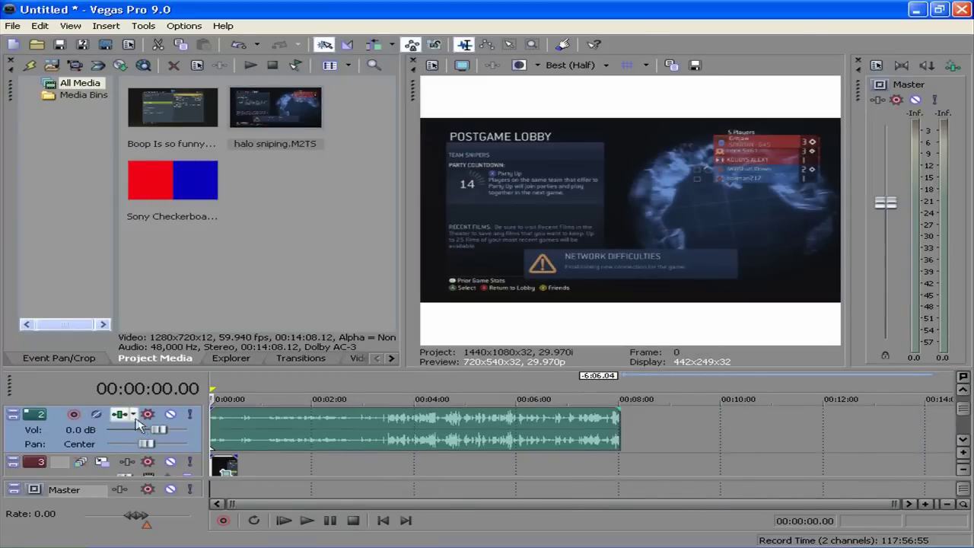
pyautogui.moveTo(210, 439); pyautogui.dragTo(452, 434)
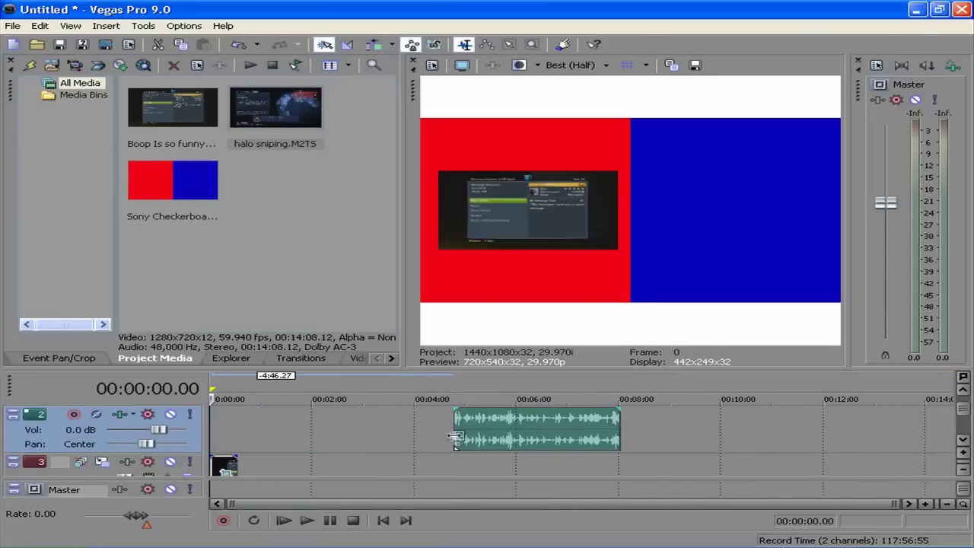
pyautogui.moveTo(548, 436); pyautogui.dragTo(306, 437)
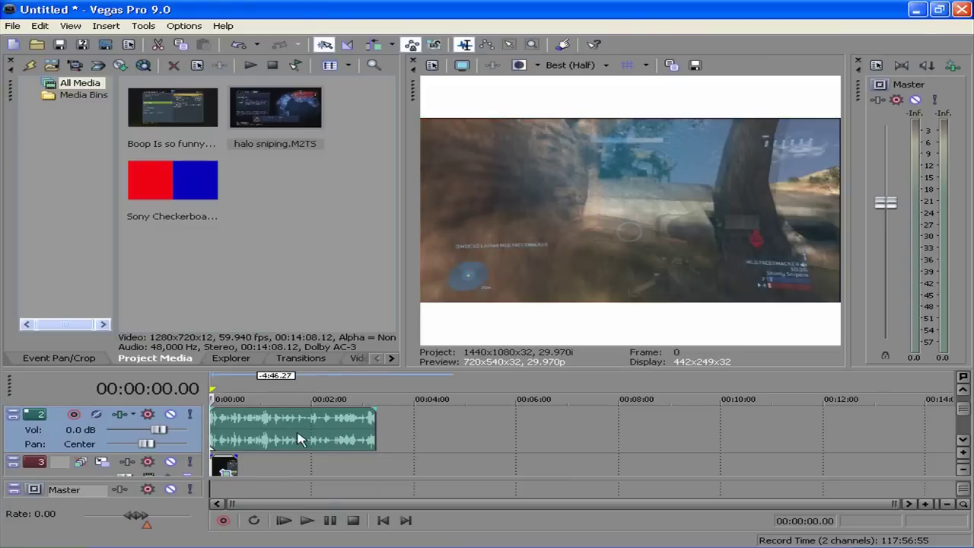
pyautogui.moveTo(374, 440); pyautogui.dragTo(237, 439)
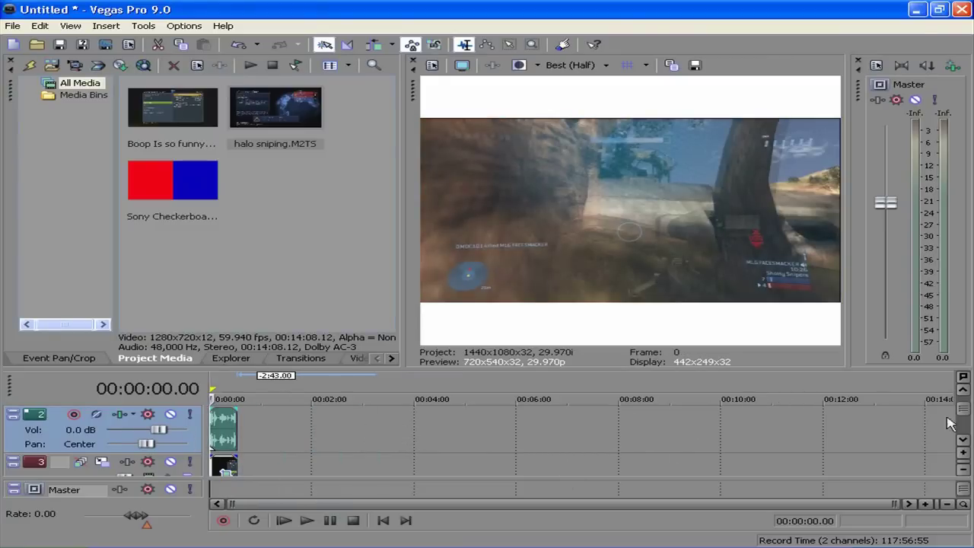
pyautogui.scroll(-3, 965, 411)
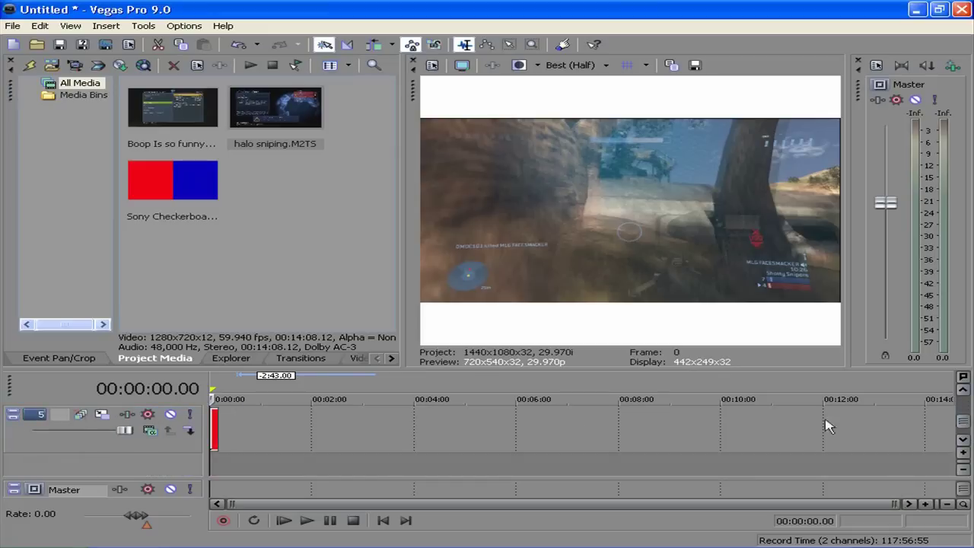
pyautogui.moveTo(218, 433); pyautogui.dragTo(233, 433)
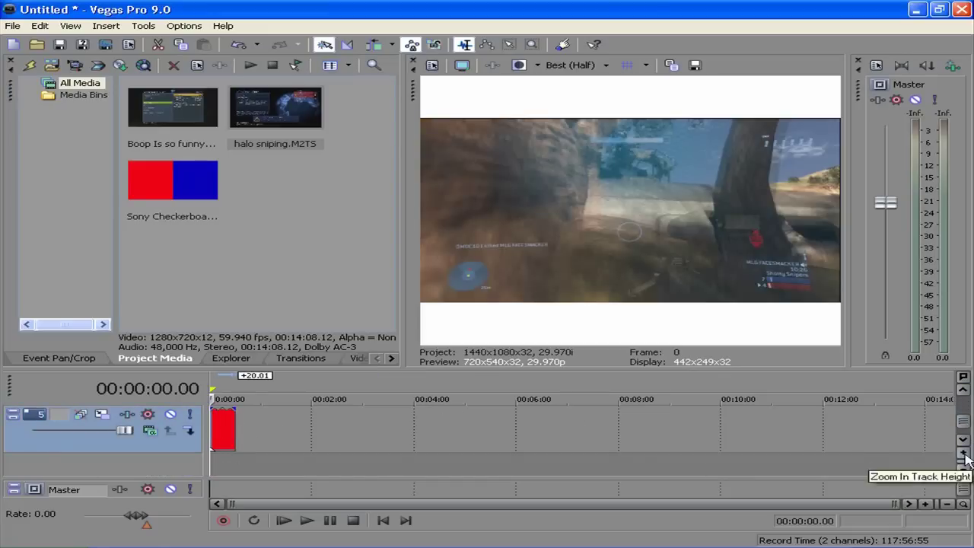
pyautogui.scroll(3, 962, 396)
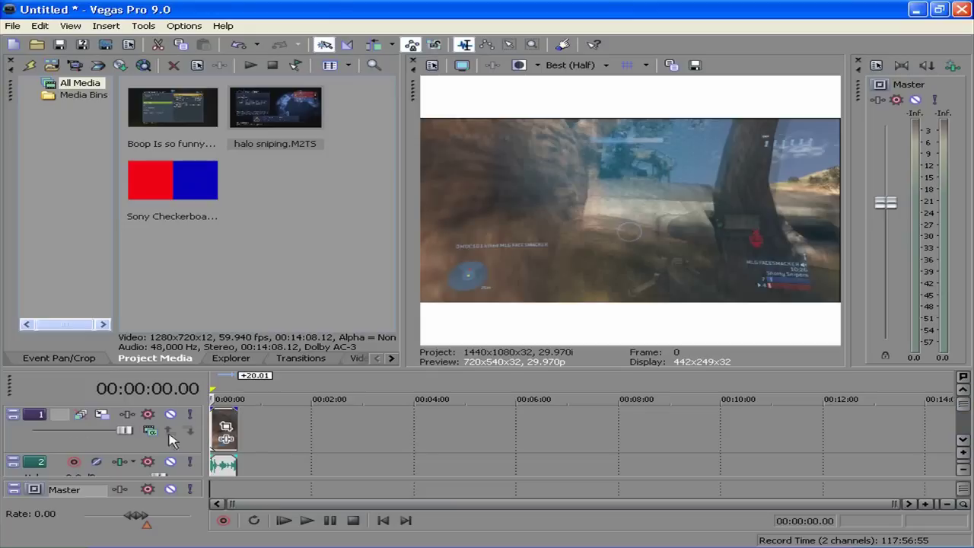
pyautogui.click(227, 428)
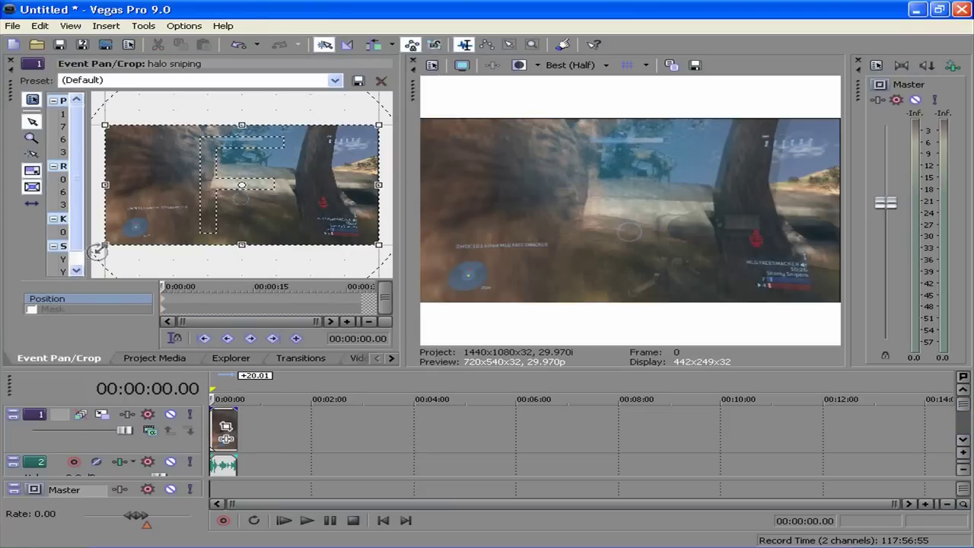
# Step: Shrink the halo sniping clip in Pan/Crop and position it over the blue right half
pyautogui.moveTo(96, 251); pyautogui.dragTo(201, 254)
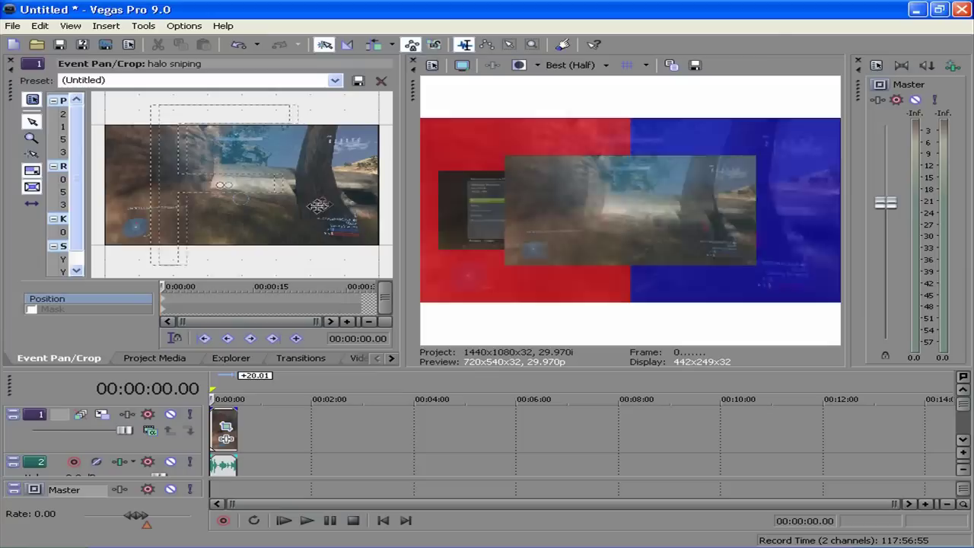
pyautogui.moveTo(318, 206); pyautogui.dragTo(259, 222)
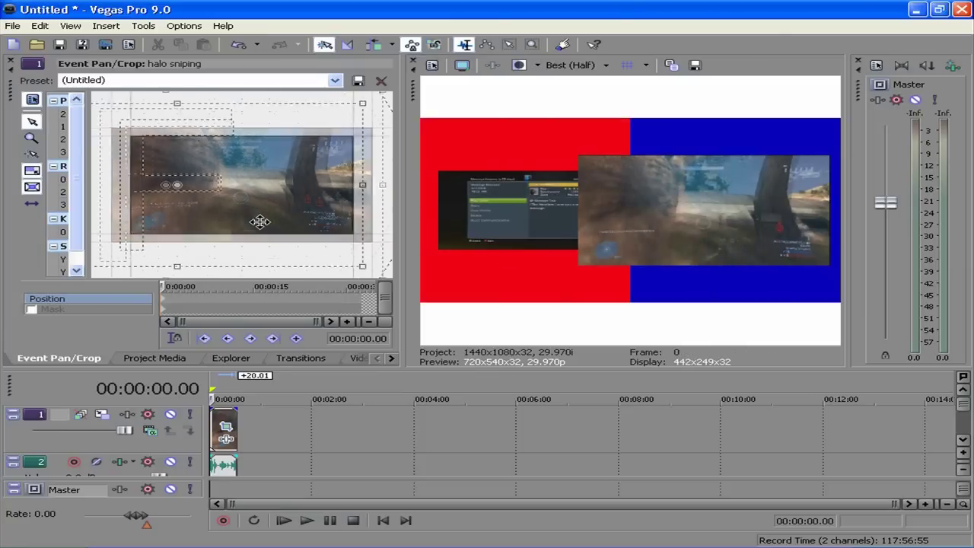
pyautogui.scroll(-2, 260, 221)
pyautogui.moveTo(324, 241); pyautogui.dragTo(351, 266)
pyautogui.moveTo(298, 243)
pyautogui.mouseDown()
pyautogui.moveTo(285, 256)
pyautogui.moveTo(348, 254)
pyautogui.moveTo(292, 256)
pyautogui.mouseUp()
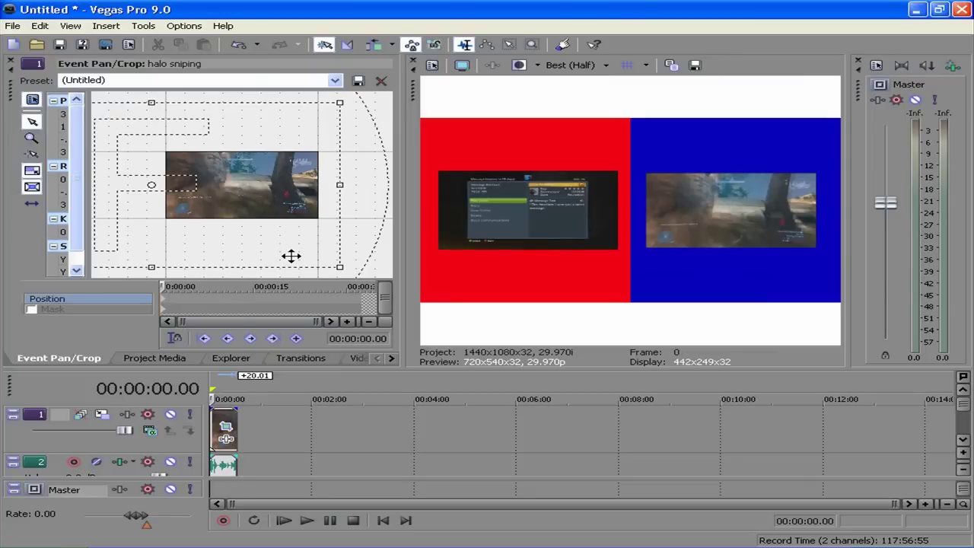
pyautogui.moveTo(341, 101); pyautogui.dragTo(330, 106)
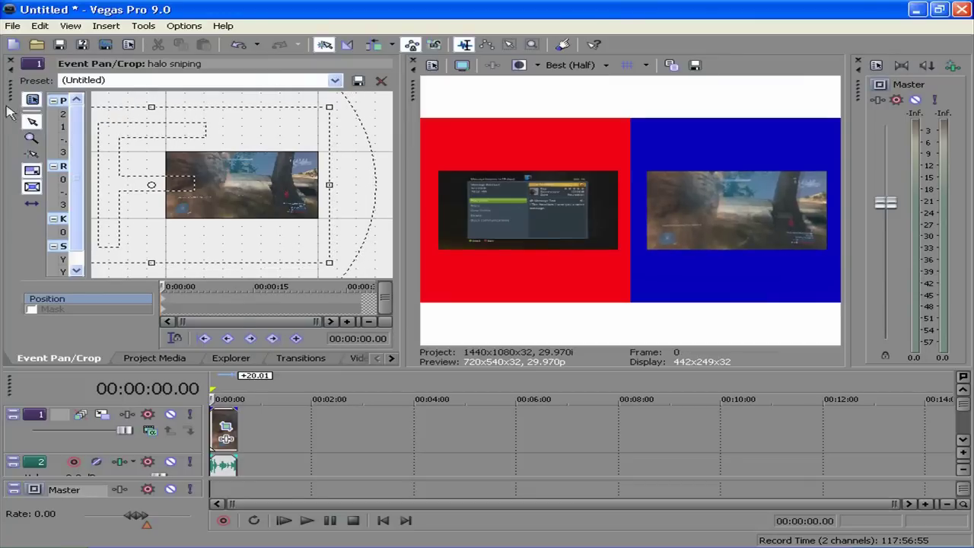
pyautogui.moveTo(91, 160); pyautogui.dragTo(279, 166)
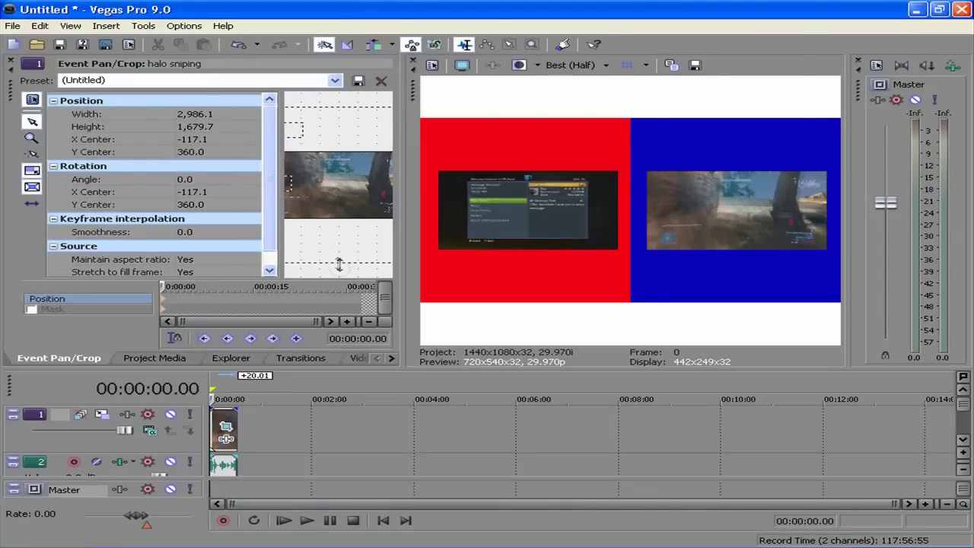
# Step: Enlarge the video preview and play the split-screen composition from the start
pyautogui.moveTo(401, 268); pyautogui.dragTo(641, 253)
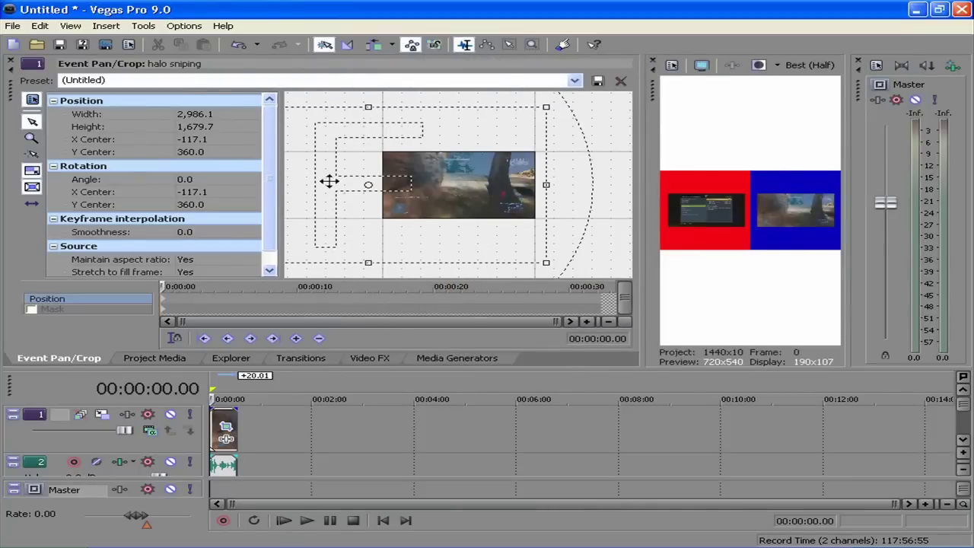
pyautogui.moveTo(644, 135); pyautogui.dragTo(469, 152)
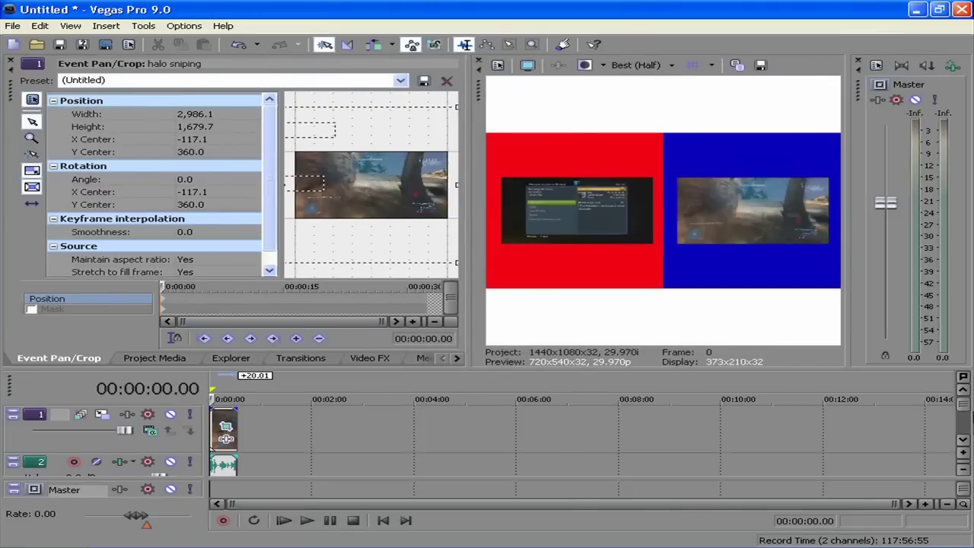
pyautogui.click(308, 521)
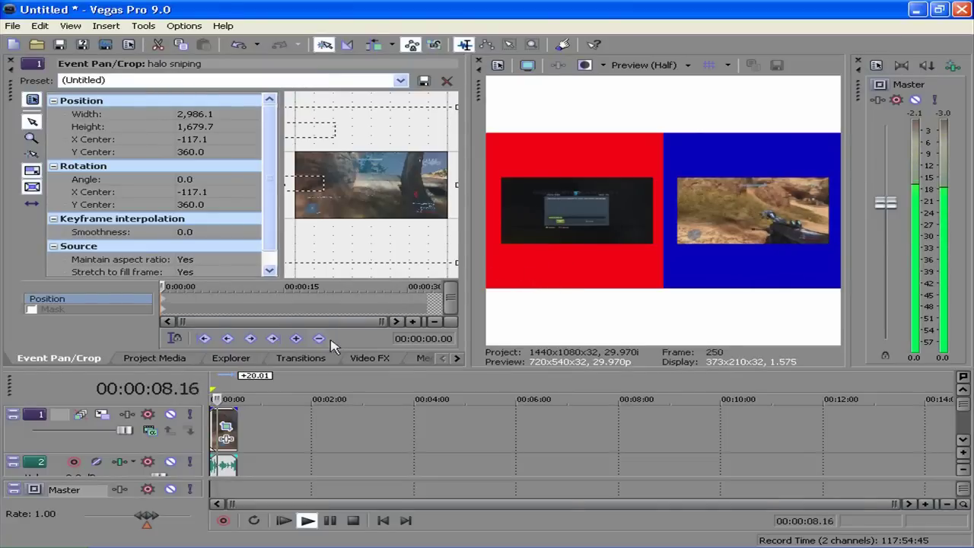
# Step: Insert a new top video track and add the Default Text generator clip to it
pyautogui.click(424, 358)
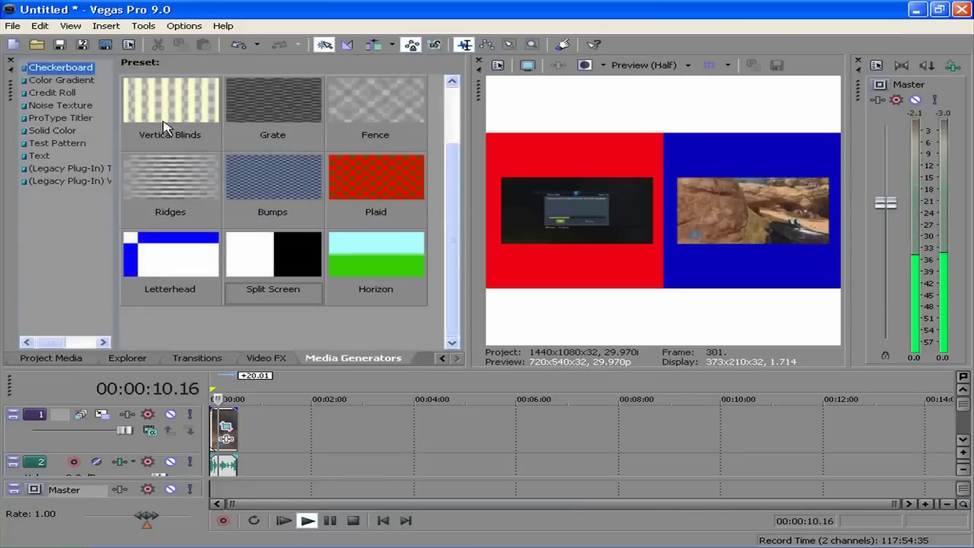
pyautogui.scroll(1, 439, 169)
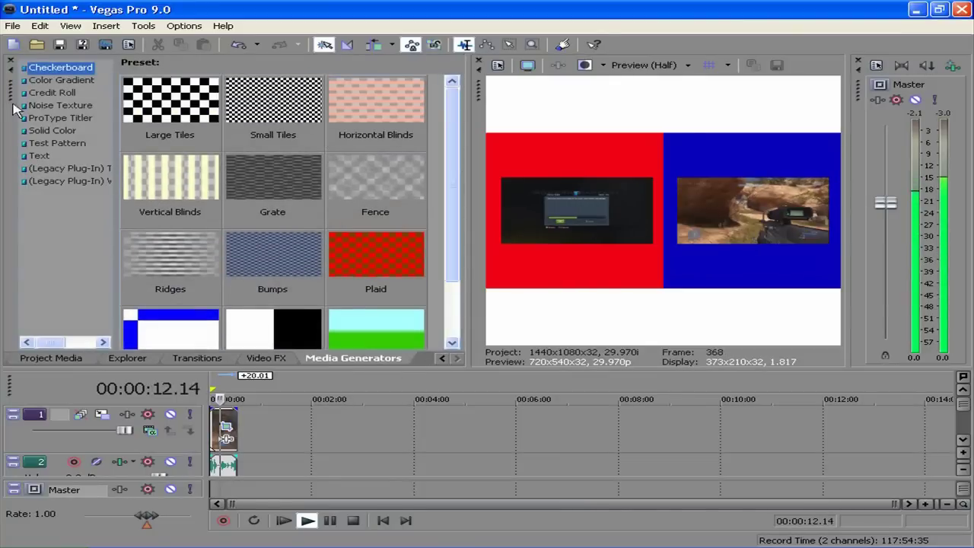
pyautogui.click(38, 155)
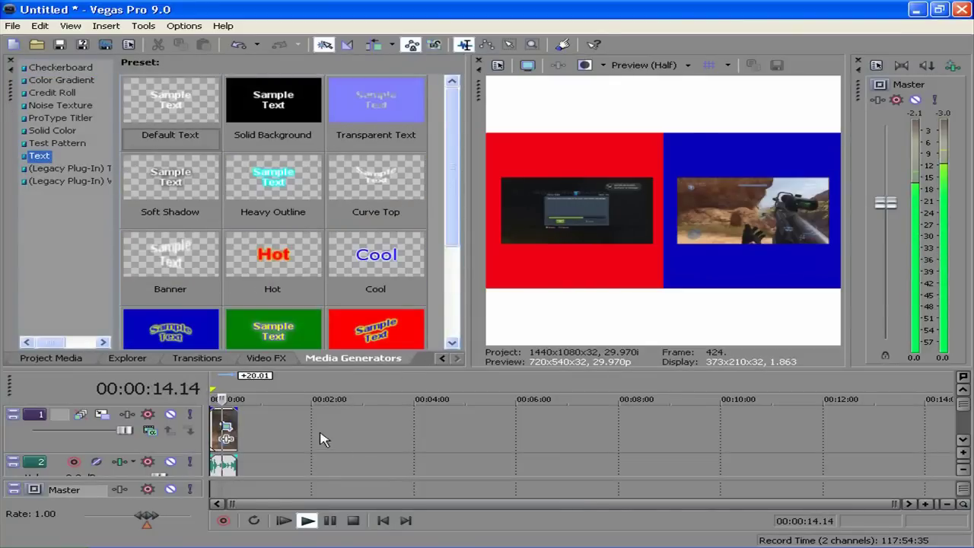
pyautogui.rightClick(313, 428)
pyautogui.click(390, 294)
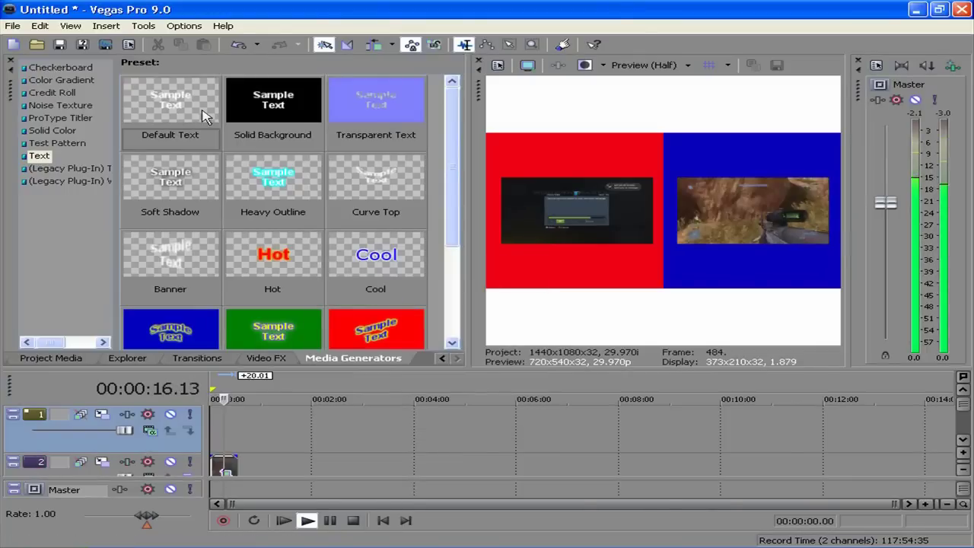
pyautogui.moveTo(209, 457); pyautogui.dragTo(218, 457)
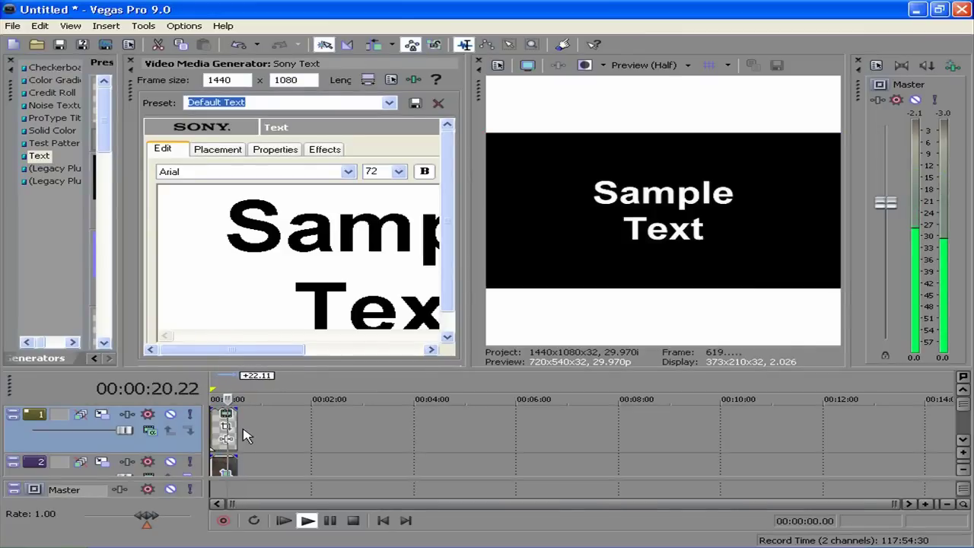
# Step: Replace the sample text with 'TEst Dual Screen'
pyautogui.moveTo(300, 350); pyautogui.dragTo(351, 351)
pyautogui.click(406, 304)
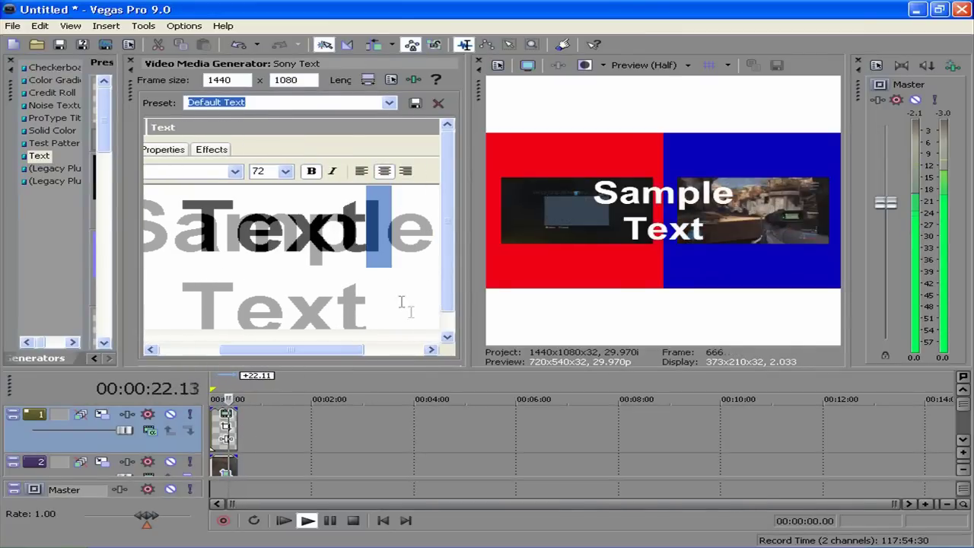
pyautogui.hotkey('ctrl', 'a')
pyautogui.write('TE')
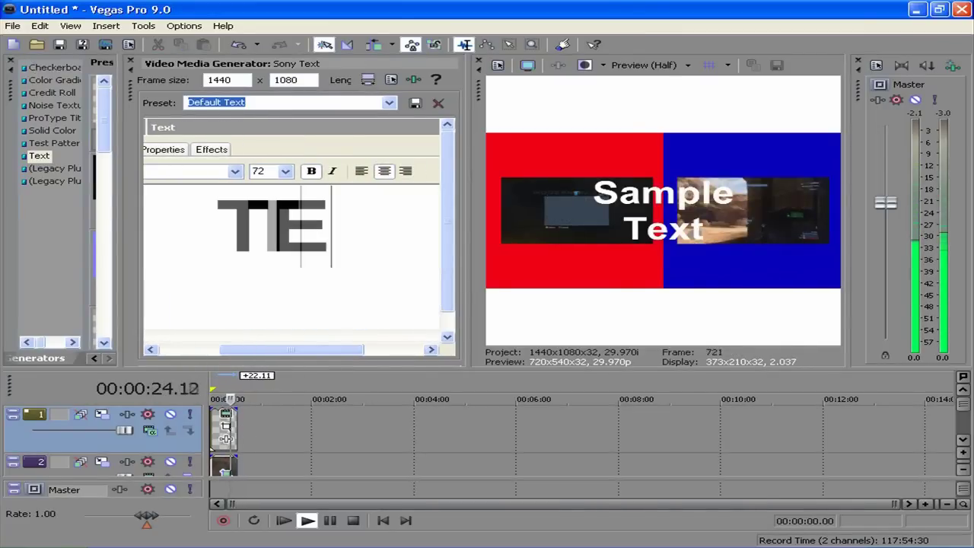
pyautogui.write('st Dual Screen')
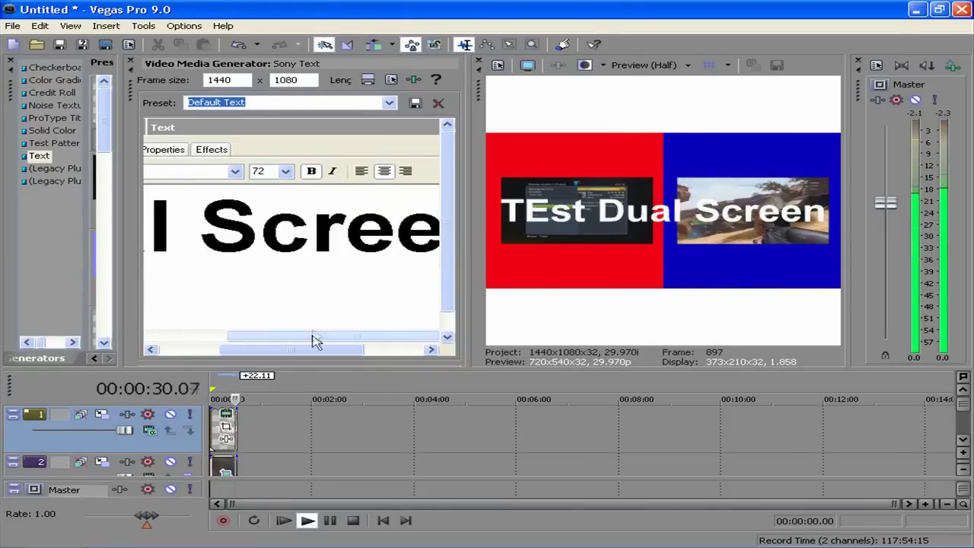
pyautogui.moveTo(316, 338); pyautogui.dragTo(170, 342)
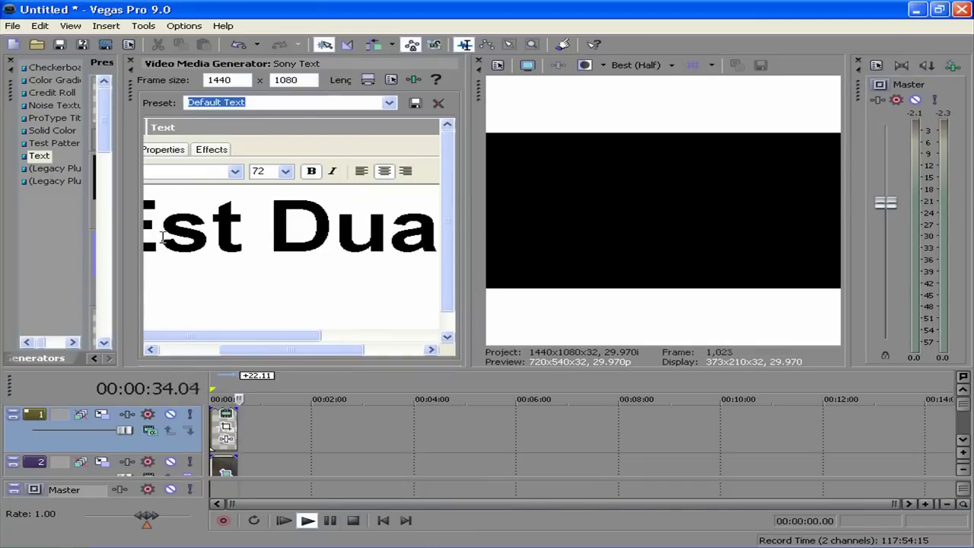
# Step: Set the caption to font size 28 and turn off bold
pyautogui.click(284, 172)
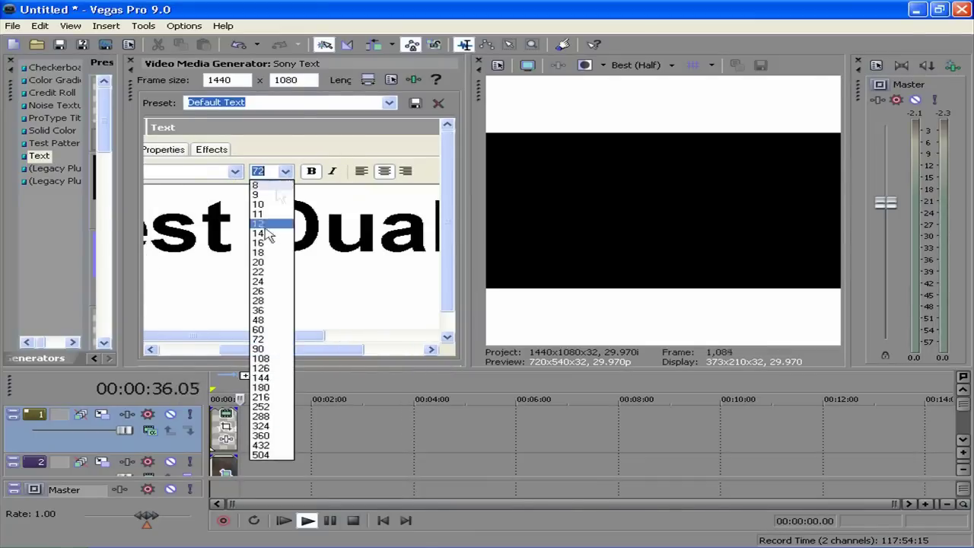
pyautogui.click(258, 300)
pyautogui.click(353, 521)
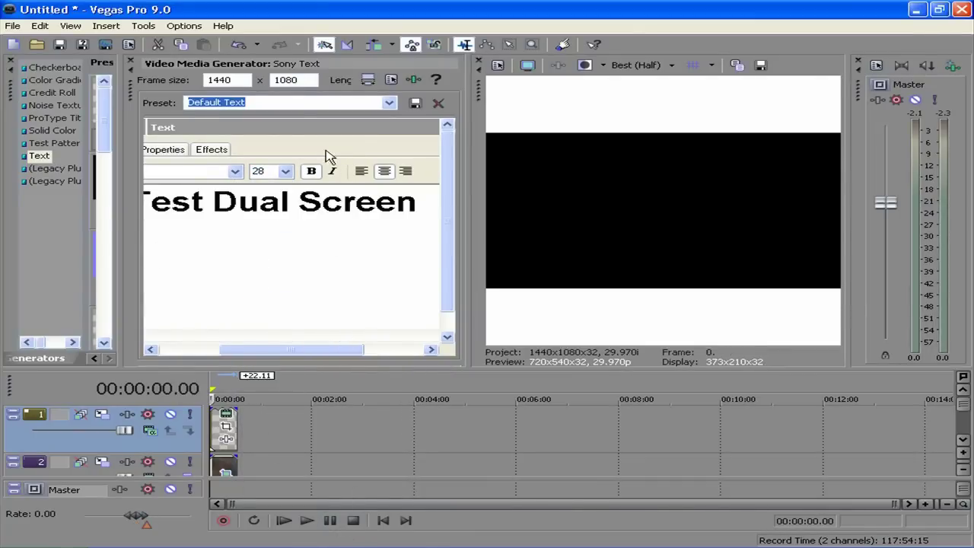
pyautogui.click(311, 170)
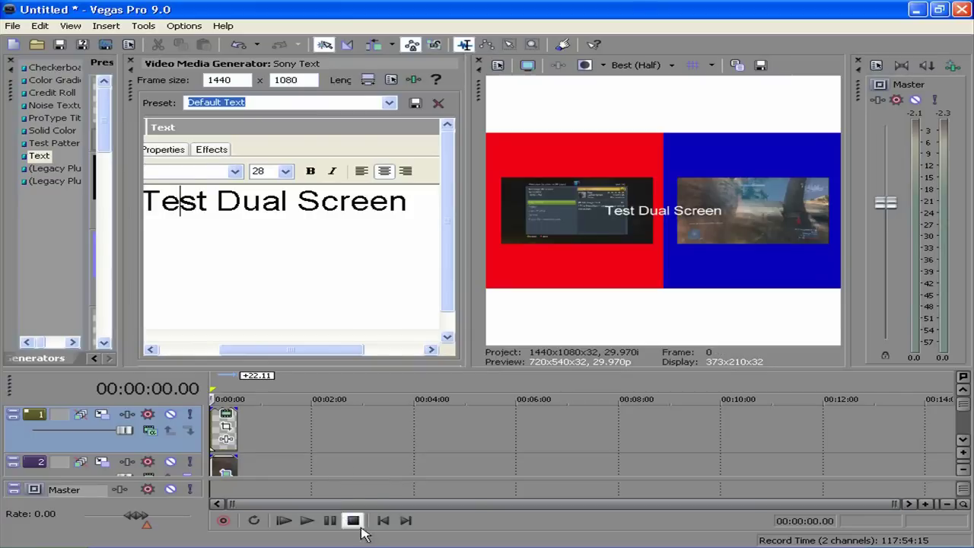
pyautogui.moveTo(311, 350); pyautogui.dragTo(251, 351)
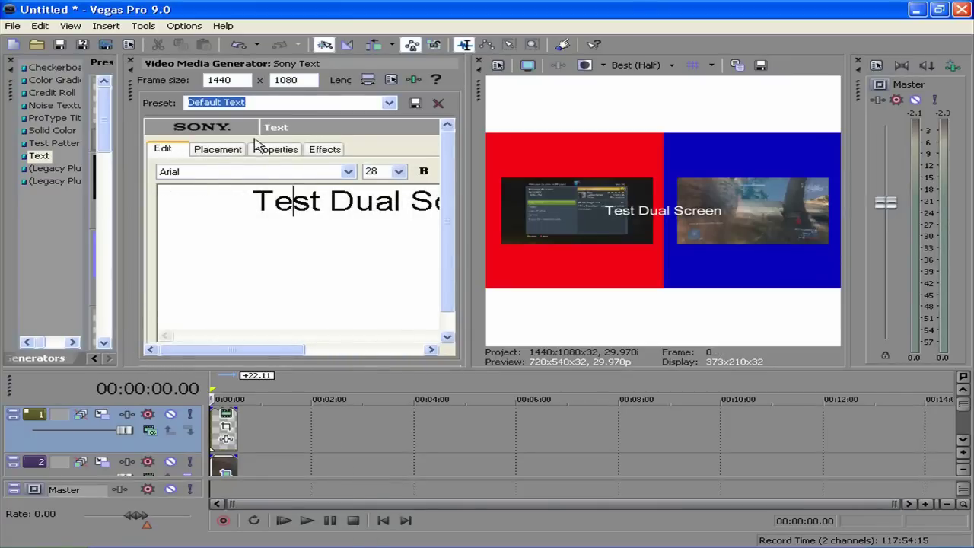
# Step: Move the caption to the bottom of the frame and colour it green (66, 215, 0)
pyautogui.click(221, 149)
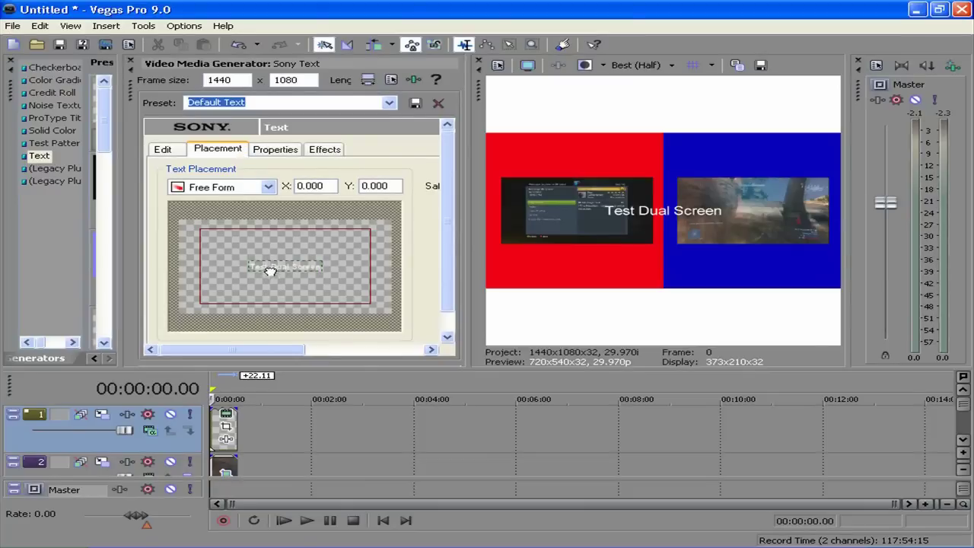
pyautogui.moveTo(270, 272); pyautogui.dragTo(267, 306)
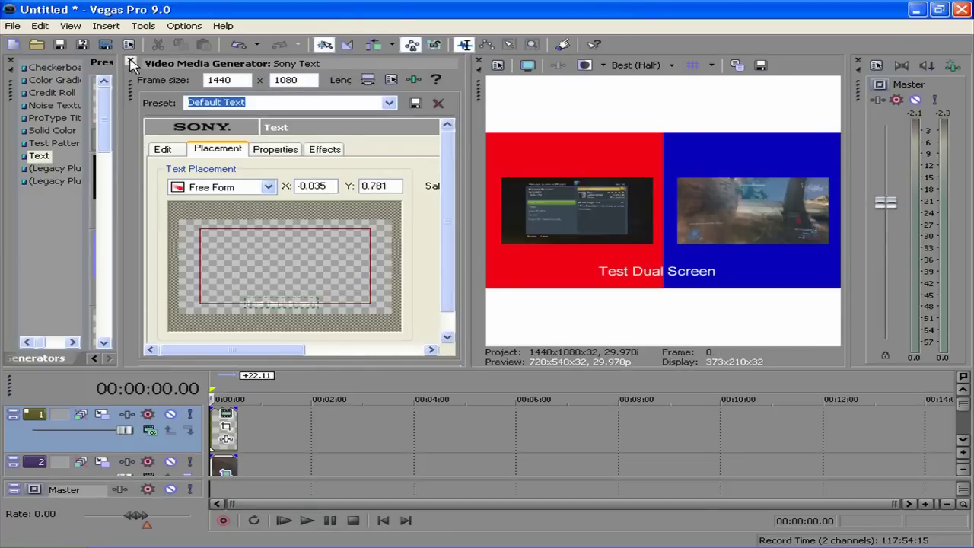
pyautogui.click(320, 150)
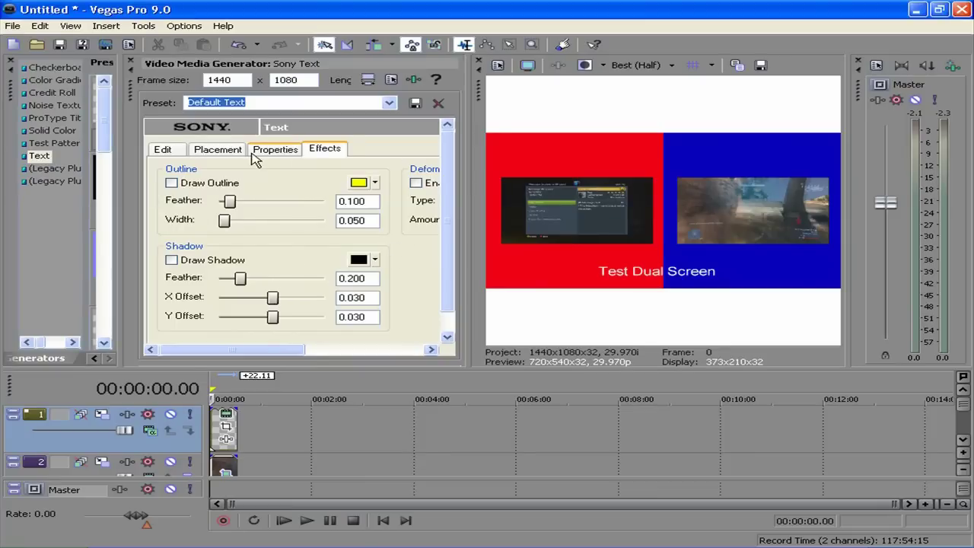
pyautogui.click(275, 149)
pyautogui.moveTo(282, 224); pyautogui.dragTo(259, 234)
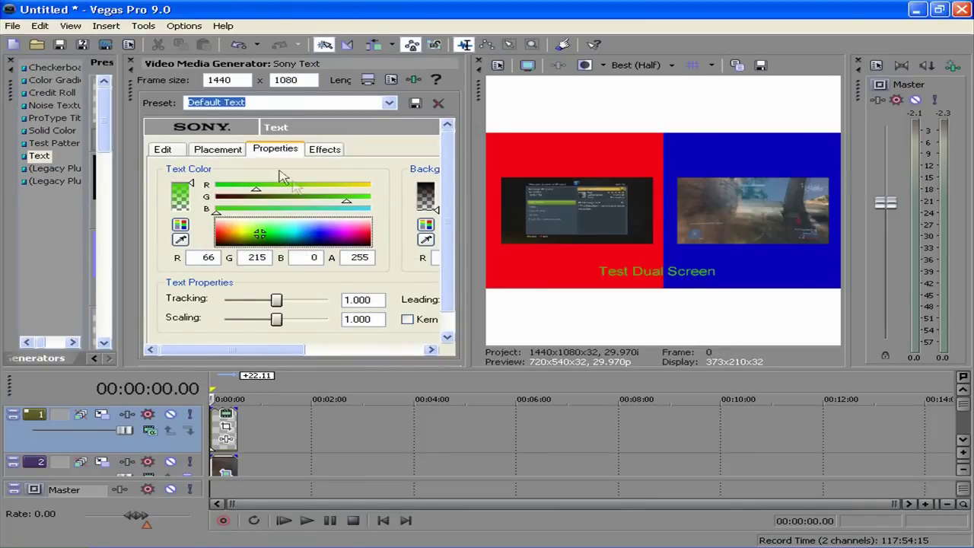
pyautogui.click(130, 63)
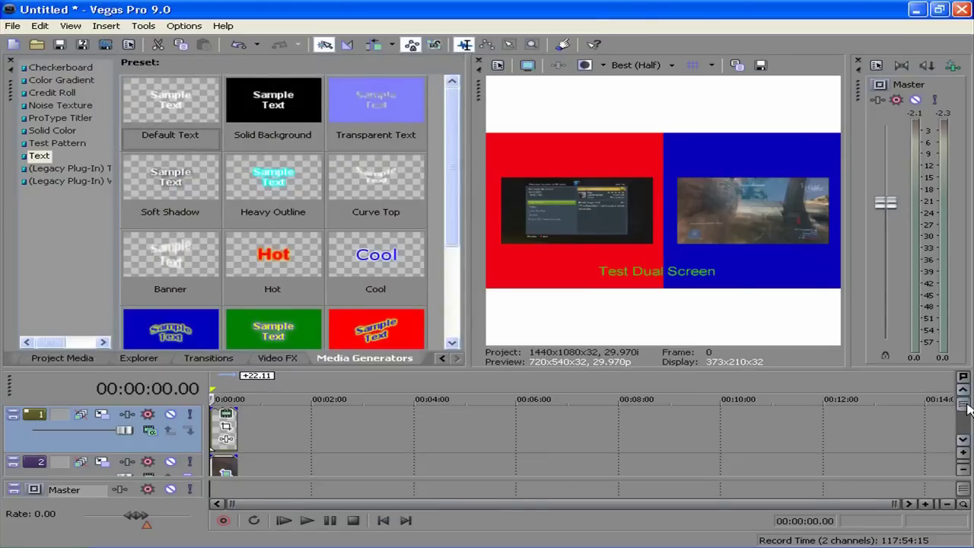
# Step: Scroll the timeline down and select the red background clip on track 6
pyautogui.moveTo(962, 404); pyautogui.dragTo(962, 420)
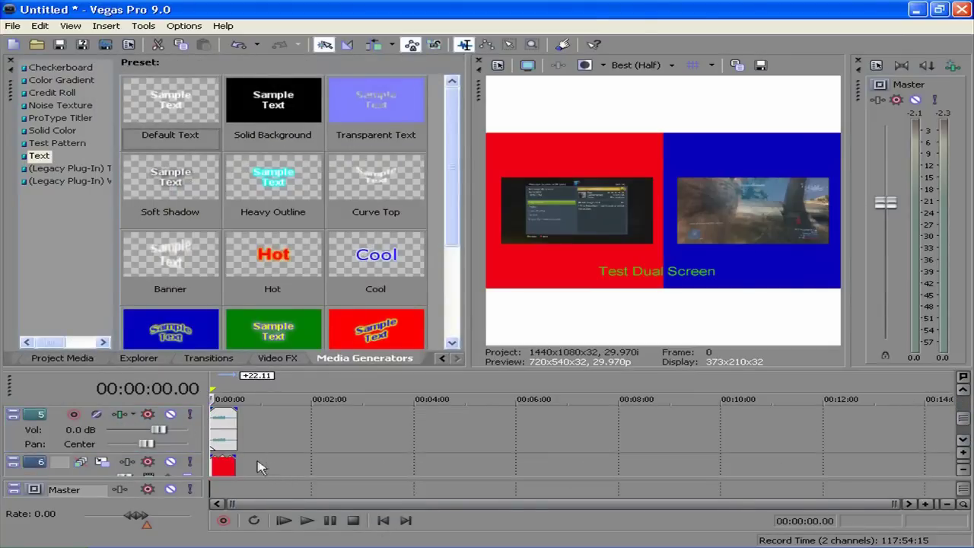
pyautogui.click(225, 466)
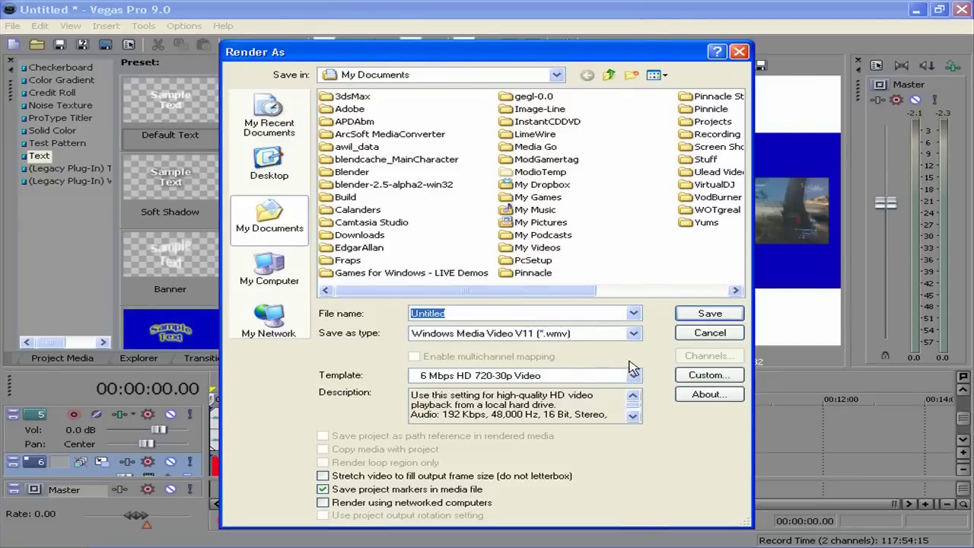
pyautogui.click(635, 376)
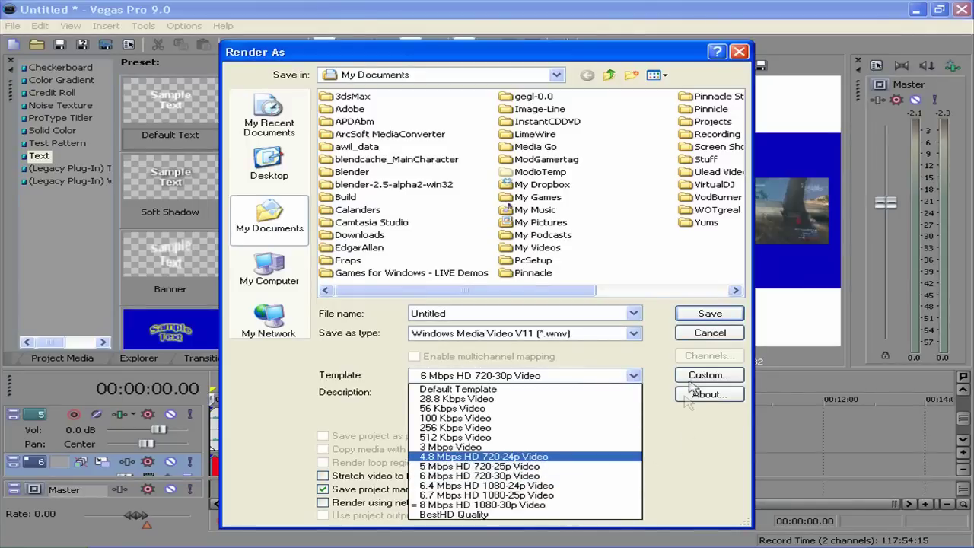
pyautogui.click(708, 334)
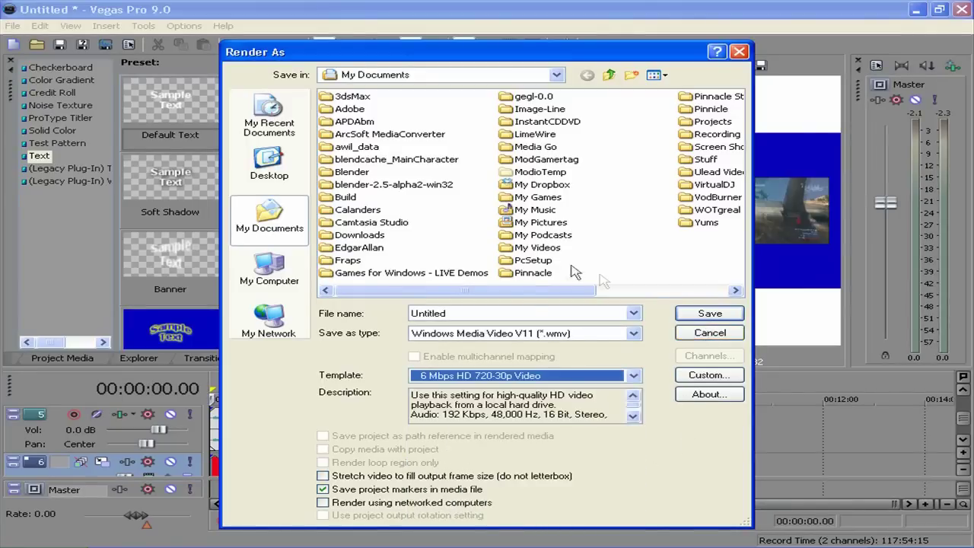
# Step: Cancel the Render As dialog without rendering the WMV file
pyautogui.click(699, 335)
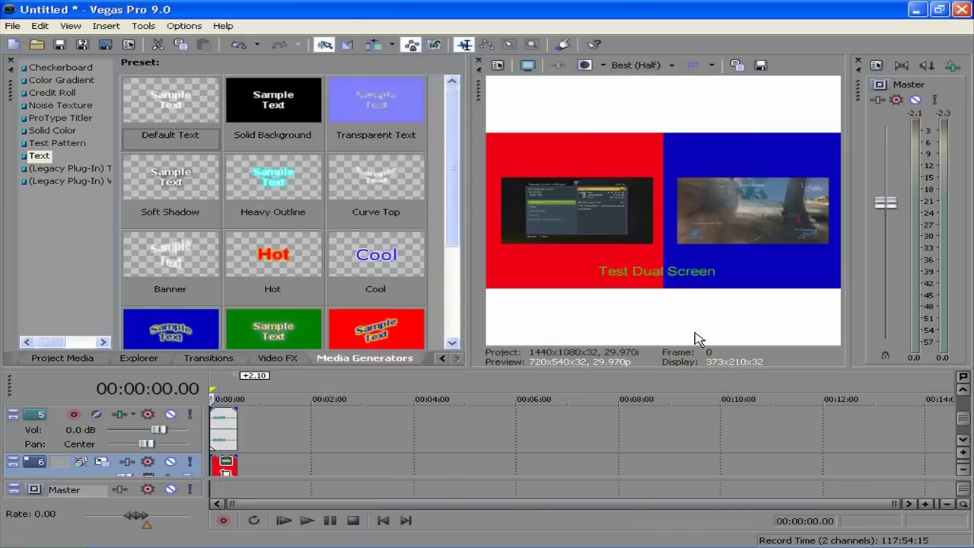